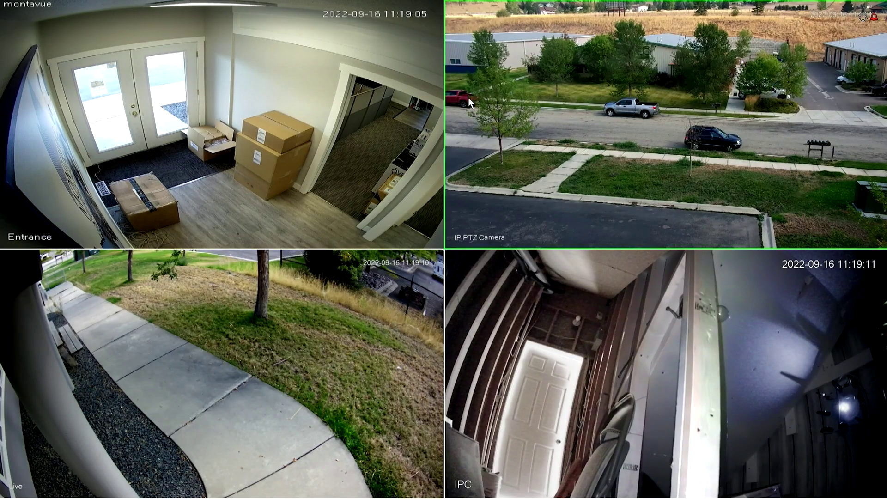
- Open the Account user list from the live view's Main Menu under Setting
right_click(403, 101)
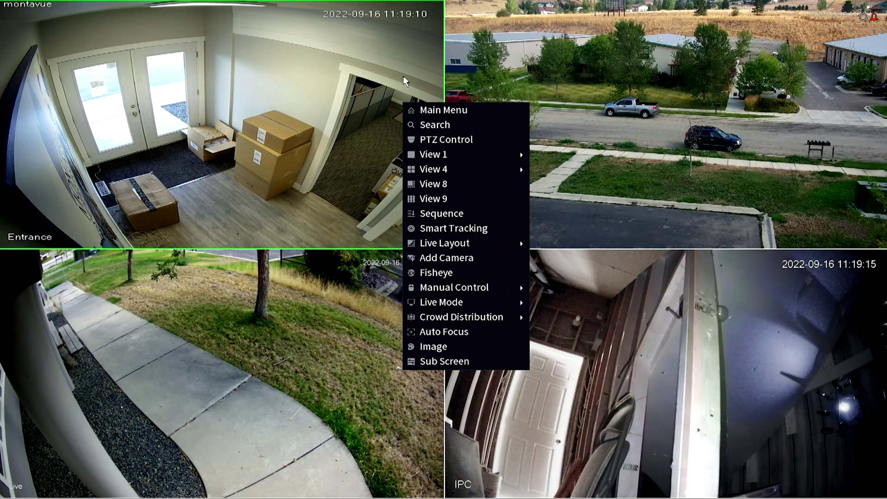
left_click(443, 111)
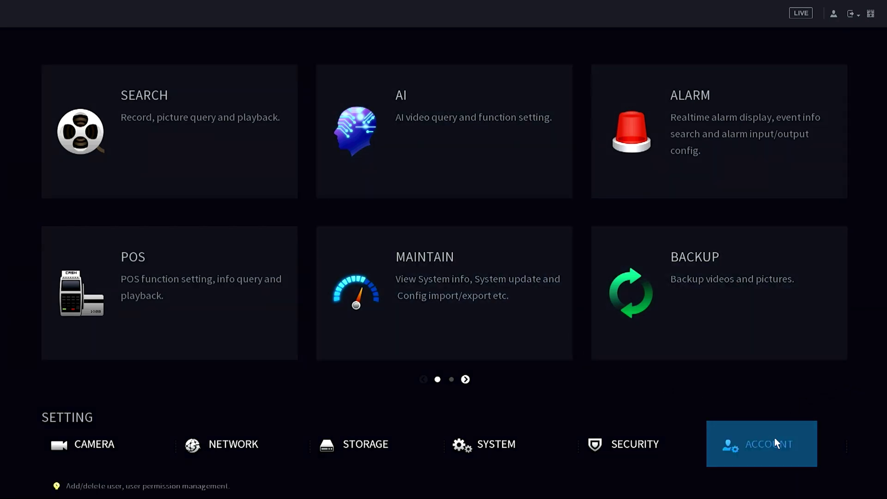
left_click(761, 448)
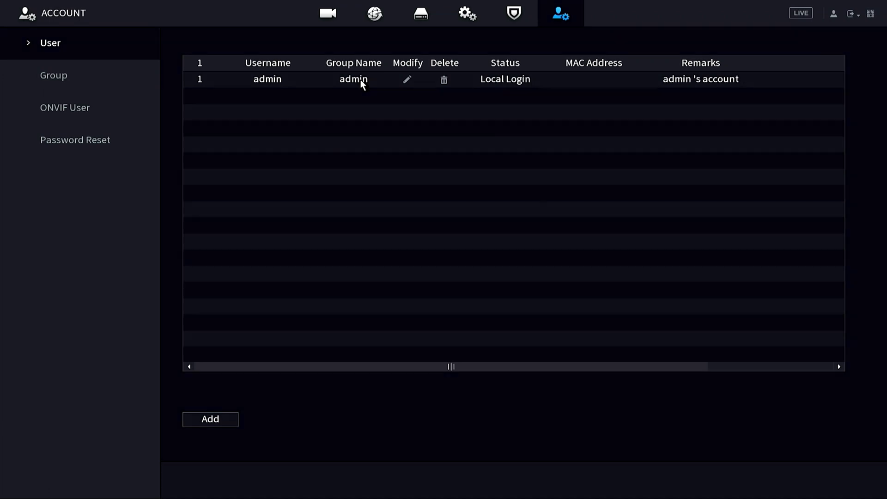
- Add a new user and enter 'test' as the username with the on-screen keyboard
left_click(216, 421)
left_click(270, 131)
left_click(265, 161)
left_click(230, 161)
left_click(220, 176)
left_click(266, 163)
left_click(396, 176)
- Enter the new user's password in the Password field
left_click(273, 149)
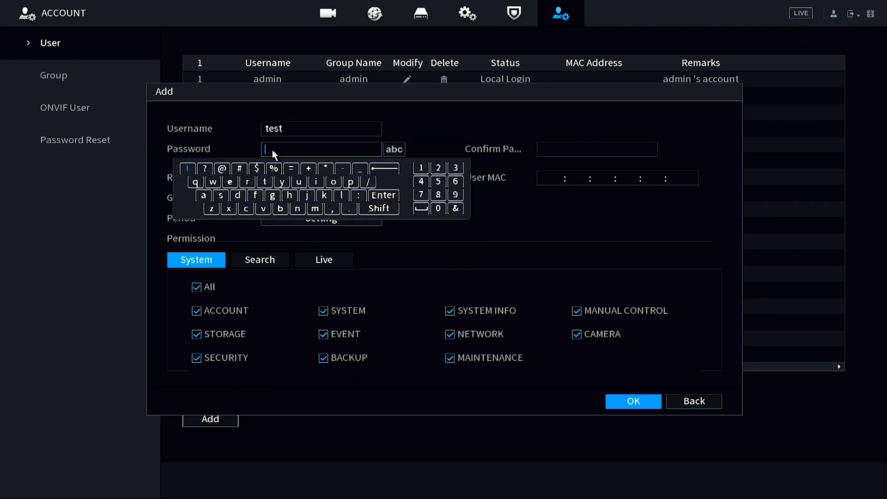
left_click(316, 208)
left_click(333, 183)
left_click(298, 207)
left_click(264, 182)
left_click(220, 195)
left_click(263, 209)
left_click(296, 182)
left_click(233, 182)
left_click(265, 181)
left_click(265, 181)
left_click(237, 195)
left_click(262, 182)
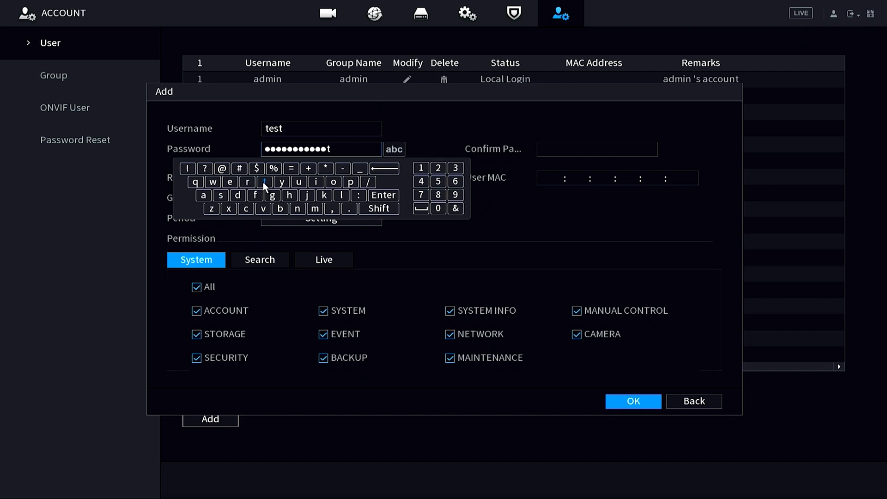
left_click(420, 167)
left_click(190, 169)
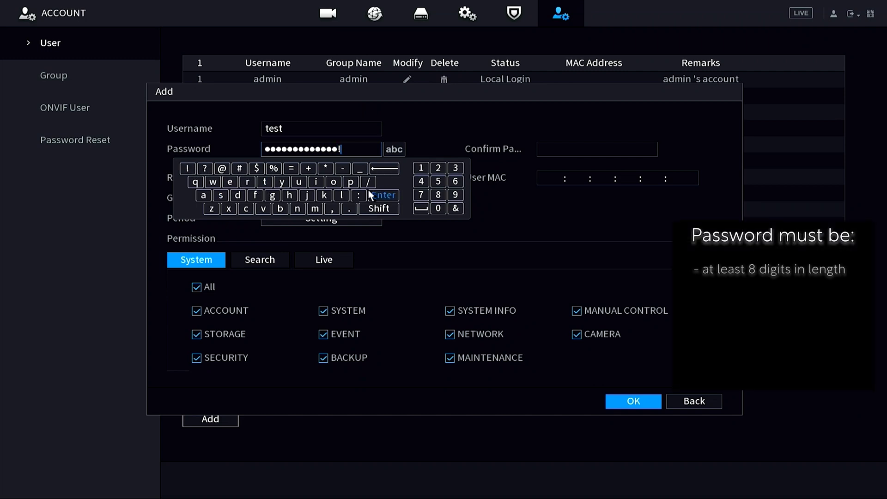
left_click(394, 193)
- Re-enter the same password in Confirm Password
left_click(561, 144)
left_click(592, 208)
left_click(609, 182)
left_click(574, 209)
left_click(541, 183)
left_click(482, 196)
left_click(538, 209)
left_click(575, 182)
left_click(504, 184)
left_click(541, 183)
left_click(507, 182)
left_click(498, 195)
left_click(540, 181)
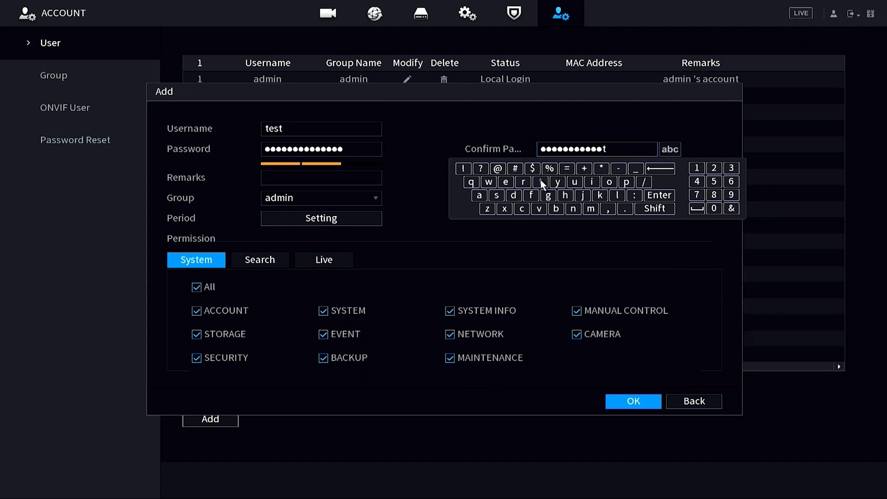
left_click(689, 169)
left_click(469, 181)
left_click(656, 195)
left_click(270, 182)
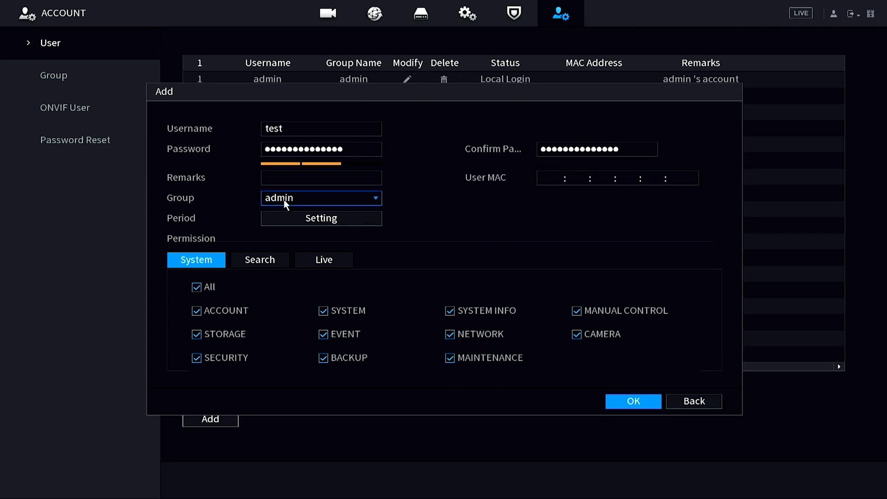
- Assign the test user to the user group and remove its STORAGE permission
left_click(284, 200)
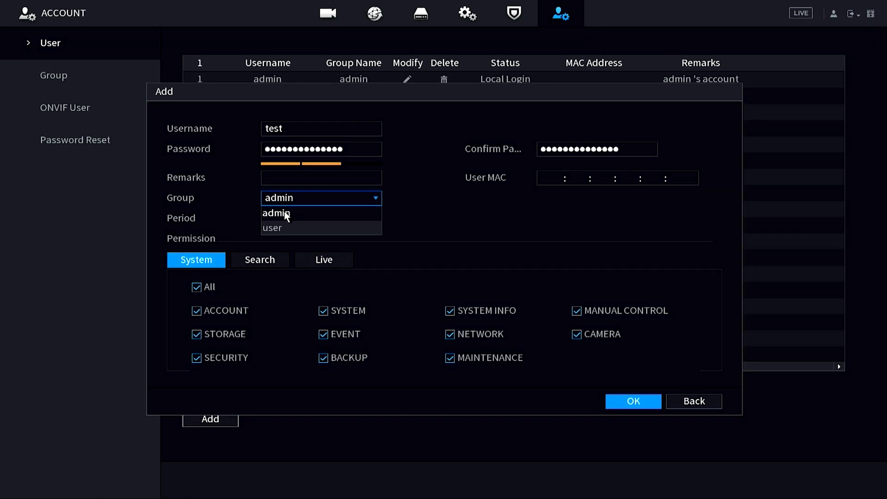
left_click(284, 212)
left_click(195, 329)
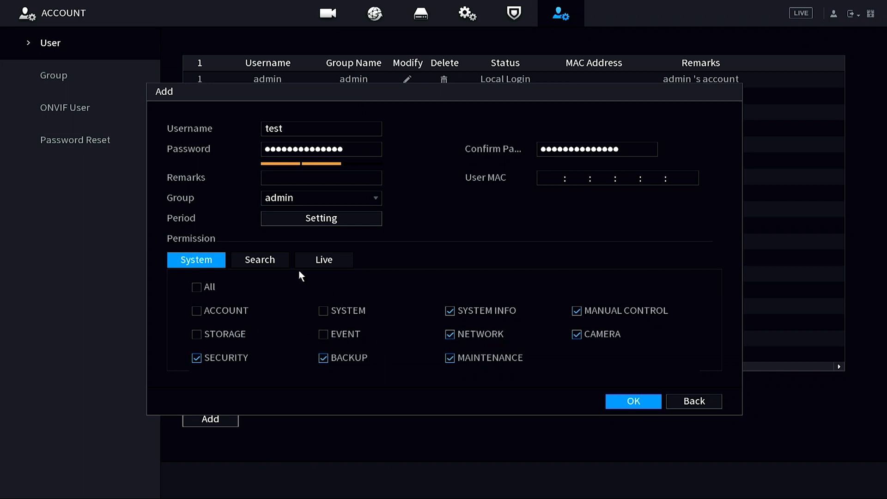
left_click(266, 263)
left_click(214, 260)
left_click(307, 198)
left_click(289, 226)
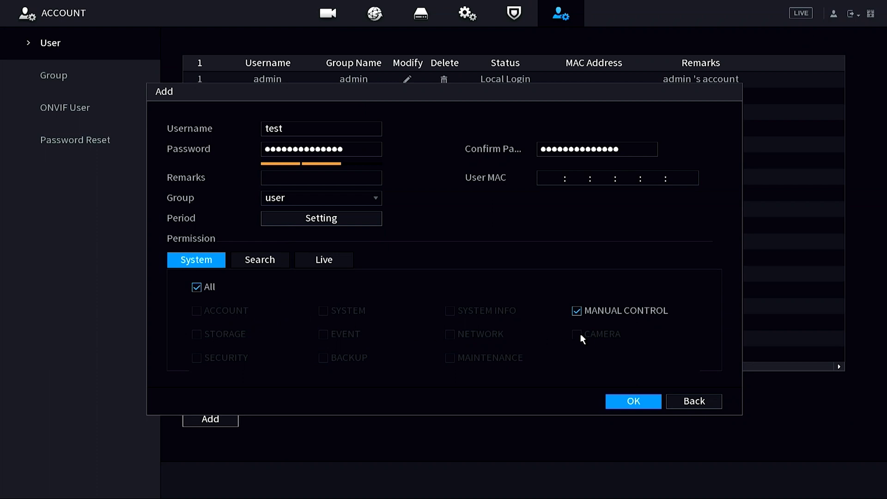
- Clear the Search and Live channel permissions, leaving only channel 2, then open Period Setting
left_click(266, 263)
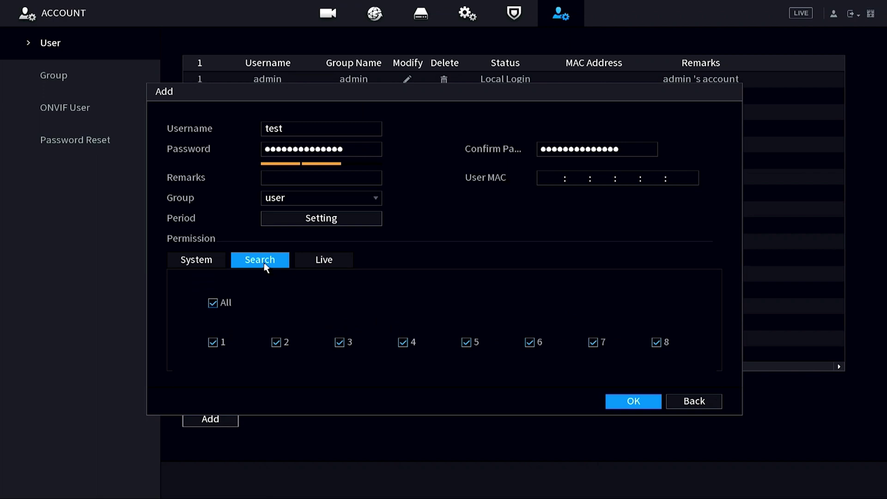
left_click(212, 305)
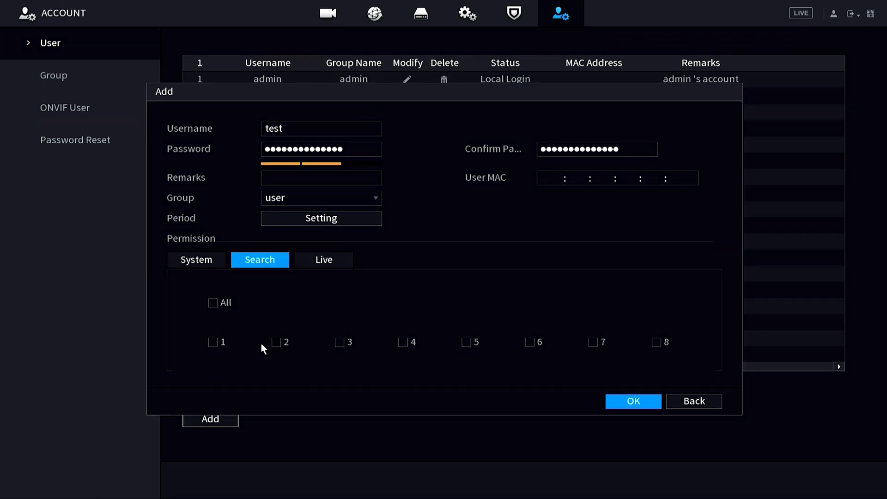
left_click(315, 267)
left_click(226, 304)
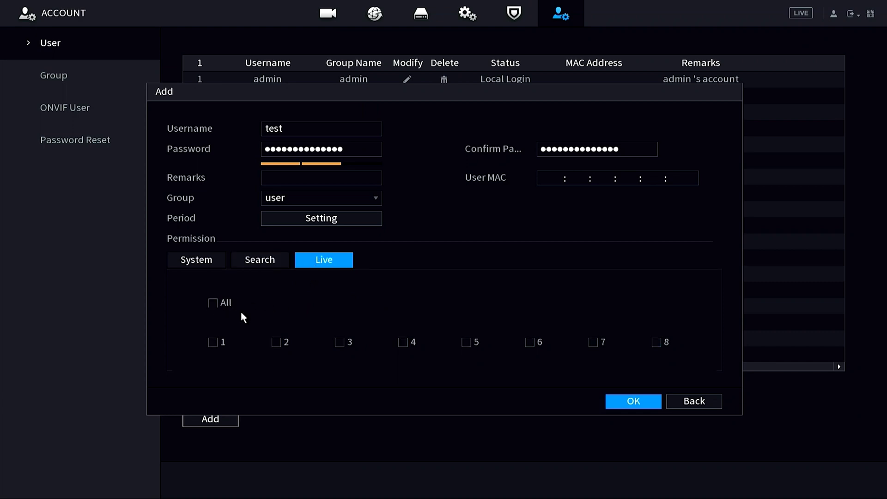
left_click(216, 263)
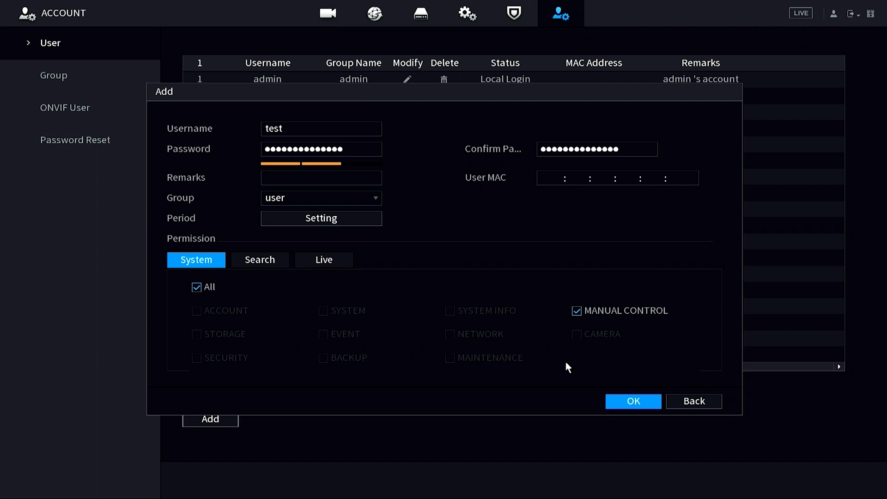
left_click(315, 217)
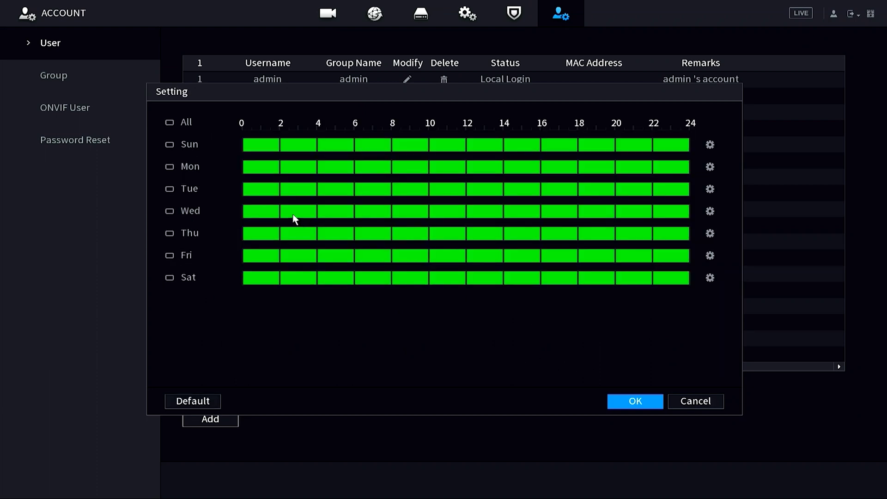
- Clear all schedule bars and allow full 0–24 access on Sunday, Friday and Saturday only
left_click(170, 122)
mouse_move(243, 144)
left_mouse_down()
mouse_move(593, 153)
mouse_move(691, 141)
left_mouse_up()
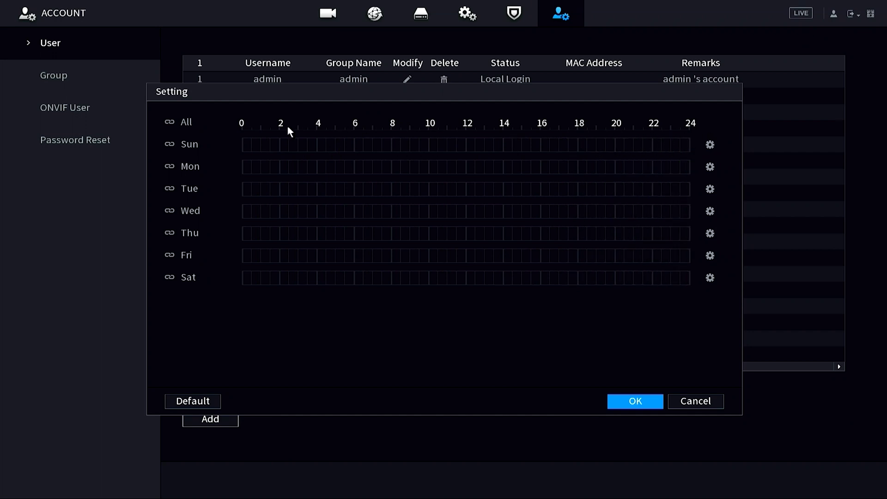
left_click(175, 124)
left_click_drag(246, 146, 702, 143)
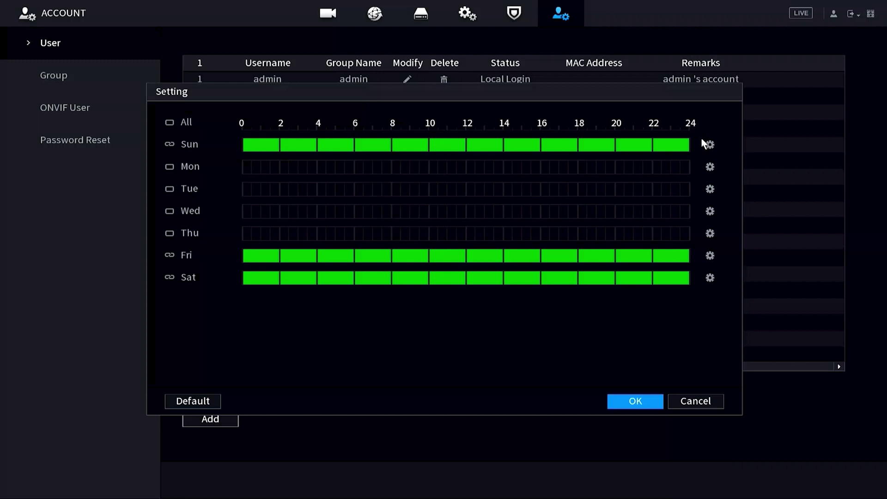
left_click(647, 405)
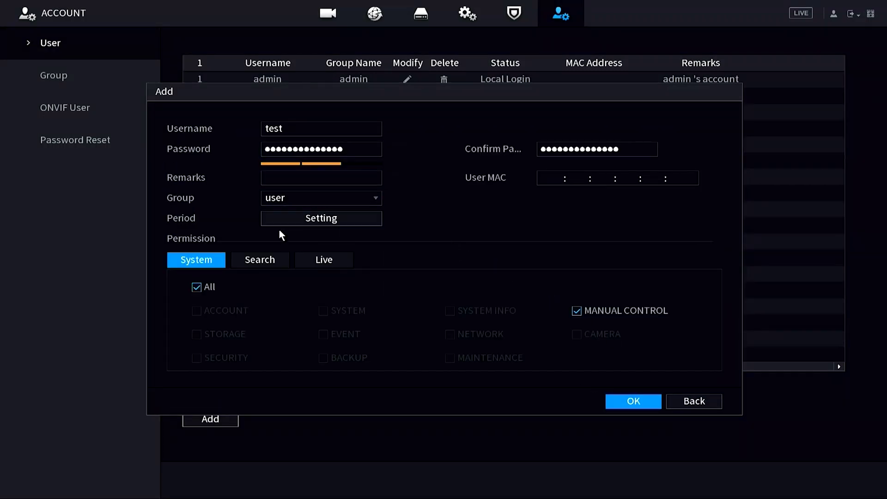
- Save the test user, return to the main menu and show the logout options
left_click(623, 407)
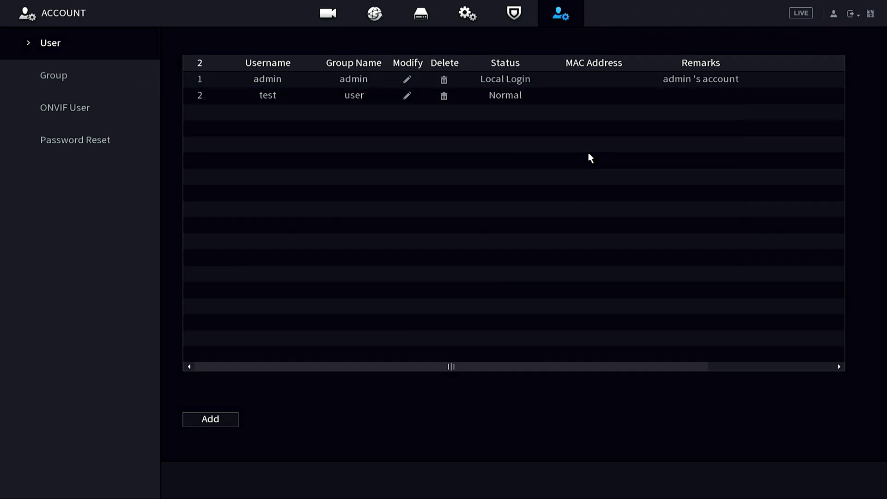
right_click(641, 117)
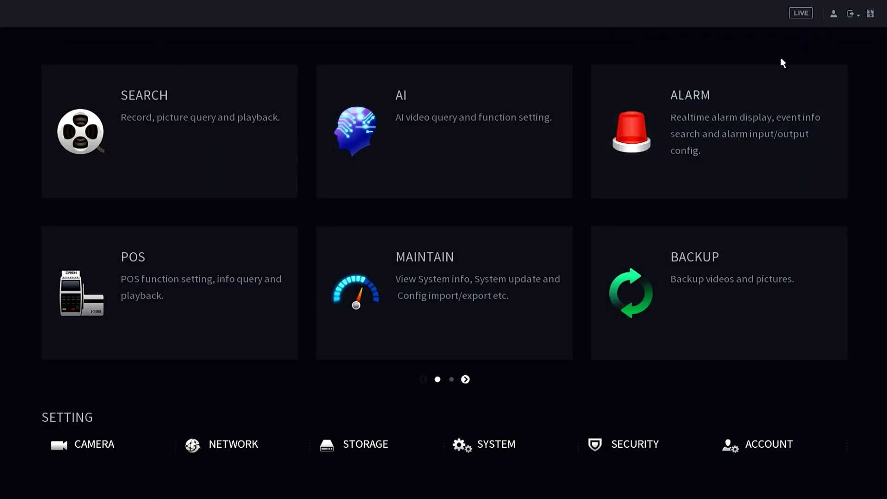
left_click(851, 14)
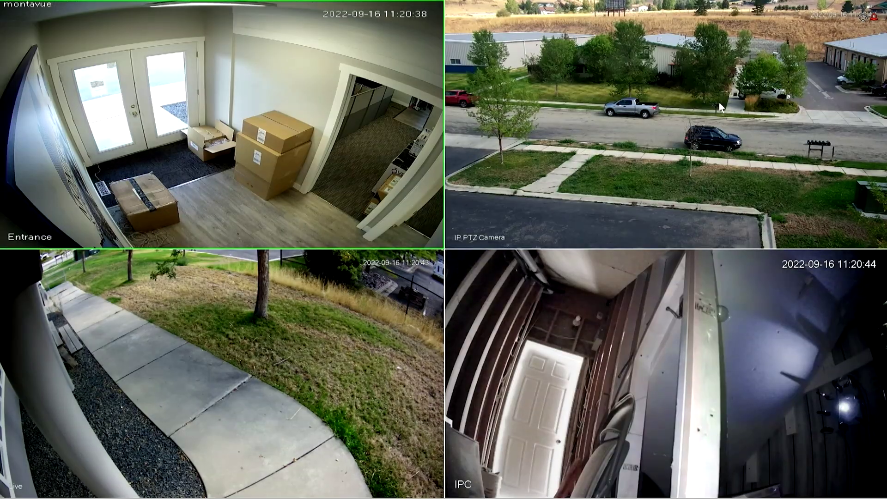
- Bring up the login prompt from Main Menu and select the test username
right_click(471, 145)
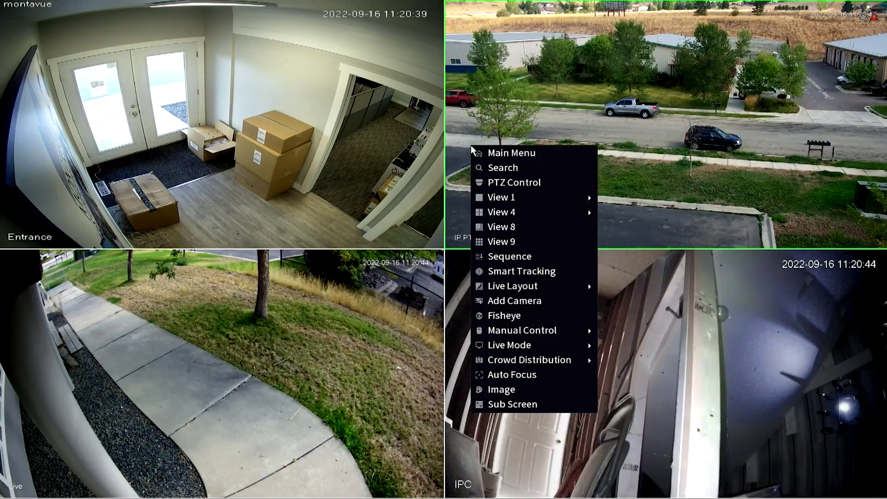
left_click(472, 147)
left_click(471, 390)
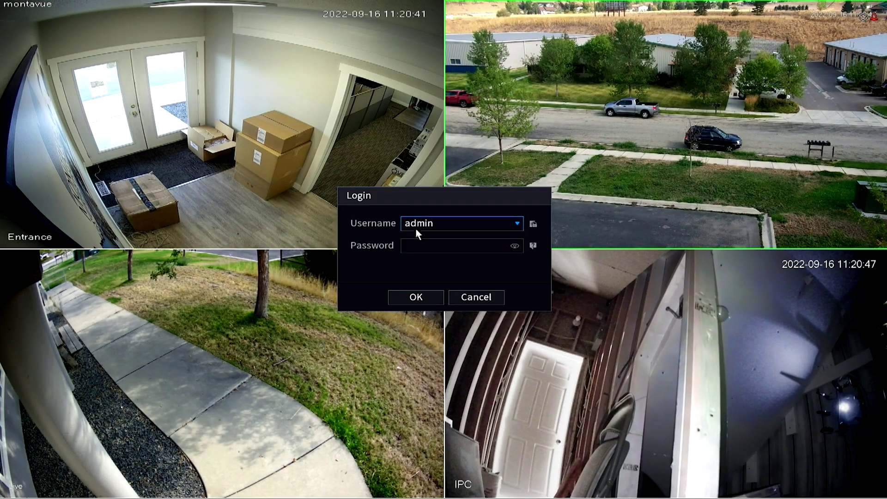
left_click(416, 229)
left_click(419, 256)
- Enter the test user's password and log in
left_click(448, 243)
left_click(456, 305)
left_click(474, 278)
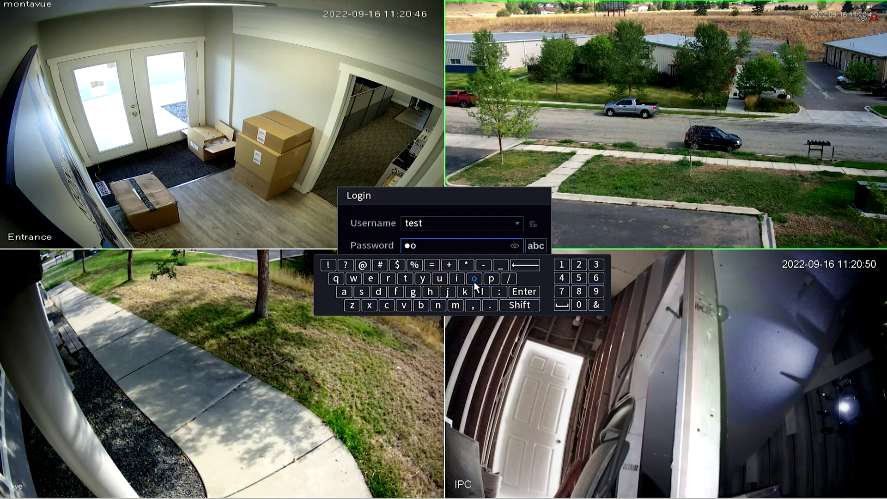
left_click(438, 305)
left_click(405, 279)
left_click(344, 292)
left_click(404, 305)
left_click(439, 278)
left_click(370, 278)
left_click(405, 278)
left_click(371, 278)
left_click(362, 291)
left_click(405, 278)
left_click(561, 265)
left_click(579, 264)
left_click(524, 292)
left_click(416, 298)
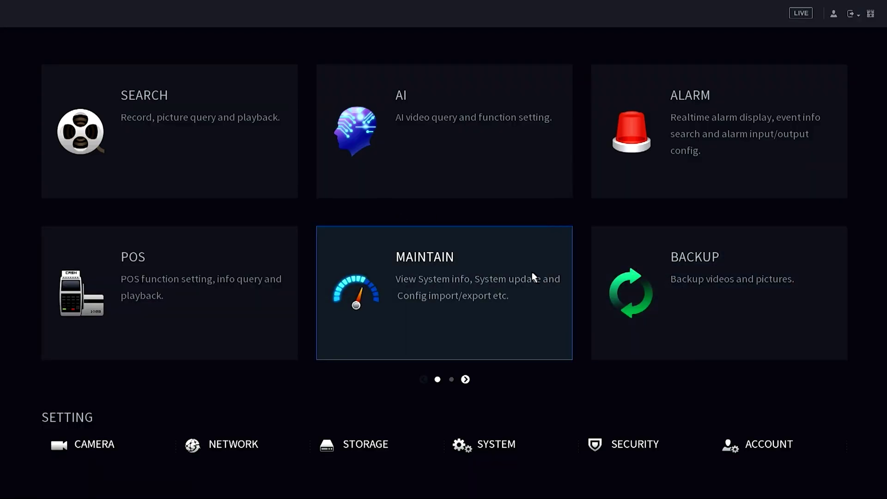
- Check the test user's access to Maintenance system info, Network P2P and Camera encode pages
left_click(532, 279)
left_click(66, 75)
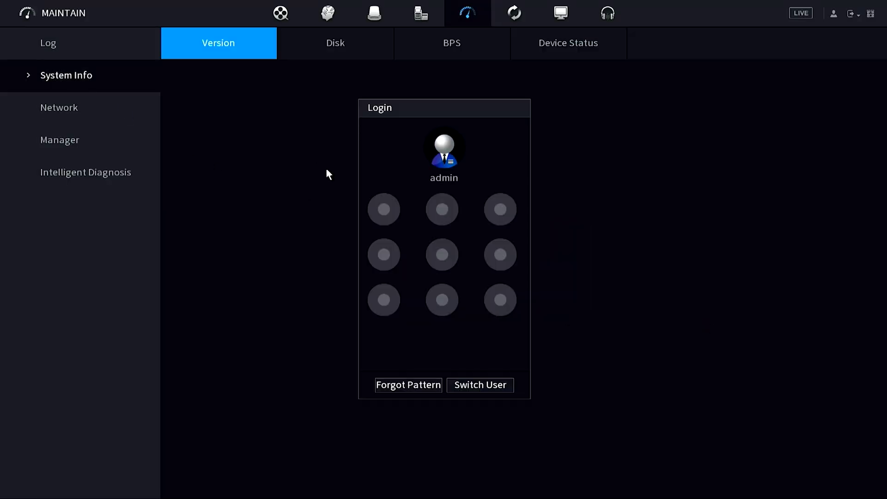
right_click(396, 219)
left_click(230, 448)
left_click(132, 460)
right_click(242, 371)
left_click(76, 444)
left_click(88, 143)
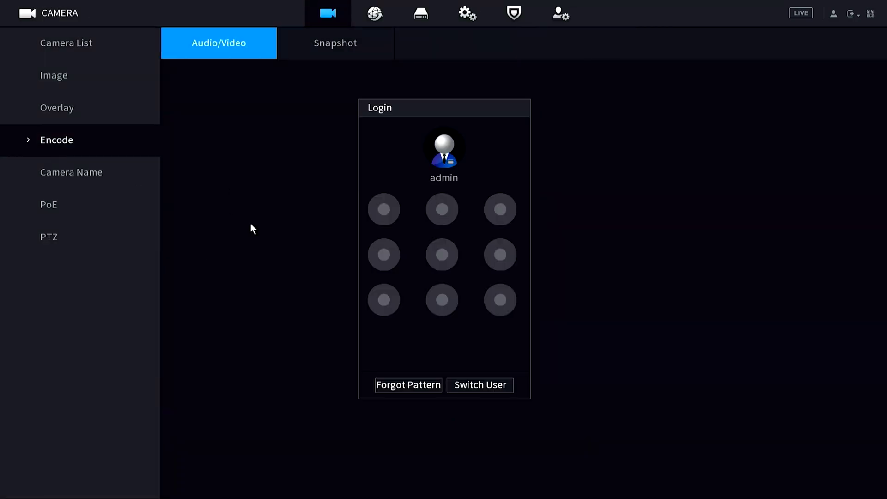
right_click(250, 223)
left_click(362, 445)
- Check the test user's access to Storage disk groups, Account pages and Alarm pages
left_click(139, 76)
left_click(83, 172)
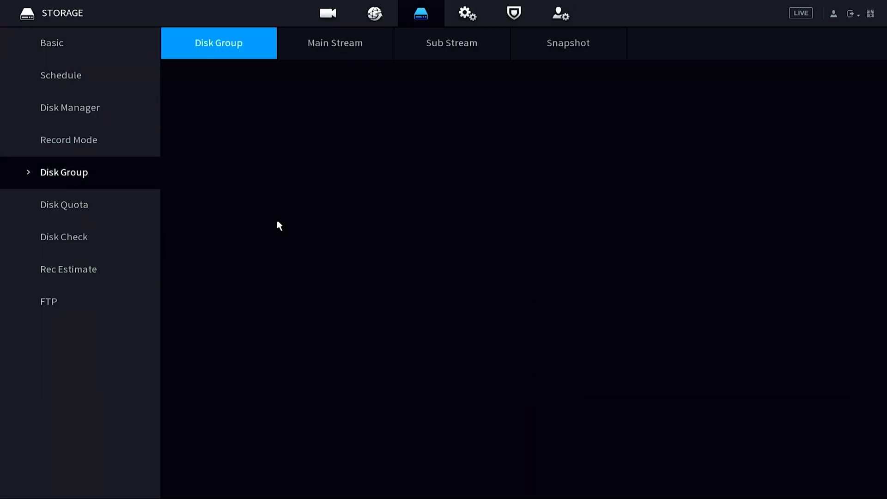
right_click(277, 220)
left_click(758, 445)
left_click(82, 74)
left_click(74, 140)
left_click(61, 44)
right_click(550, 282)
left_click(649, 143)
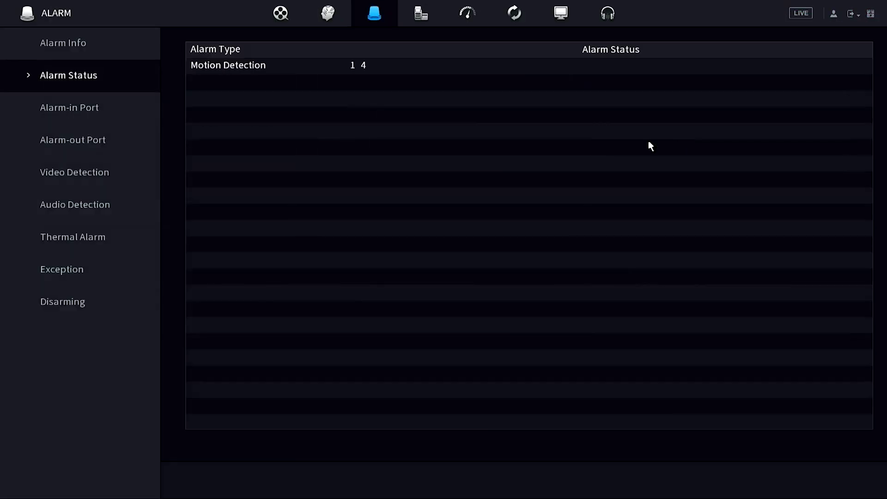
left_click(85, 44)
right_click(323, 202)
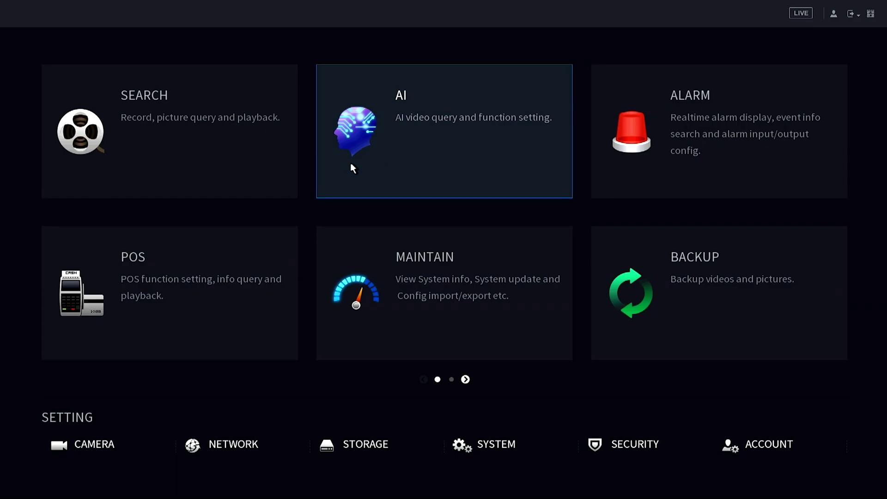
- Start Search playback and add cameras D5–D8 to the selection
left_click(178, 120)
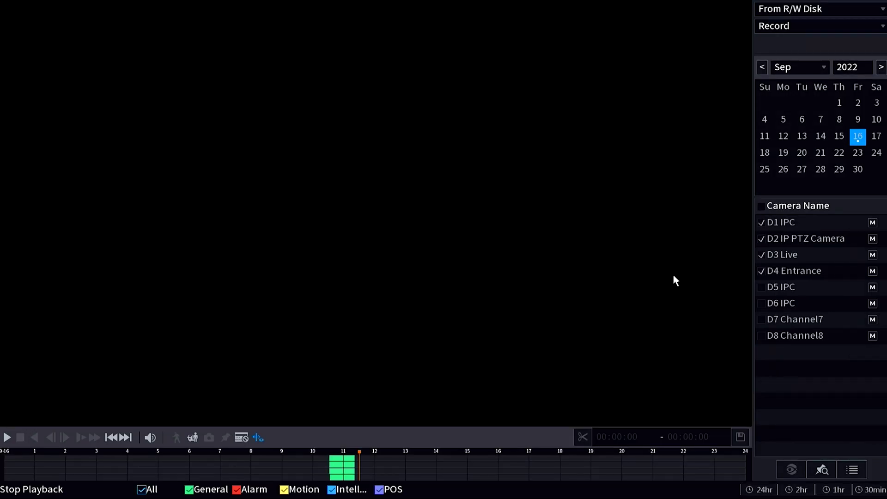
left_click(373, 452)
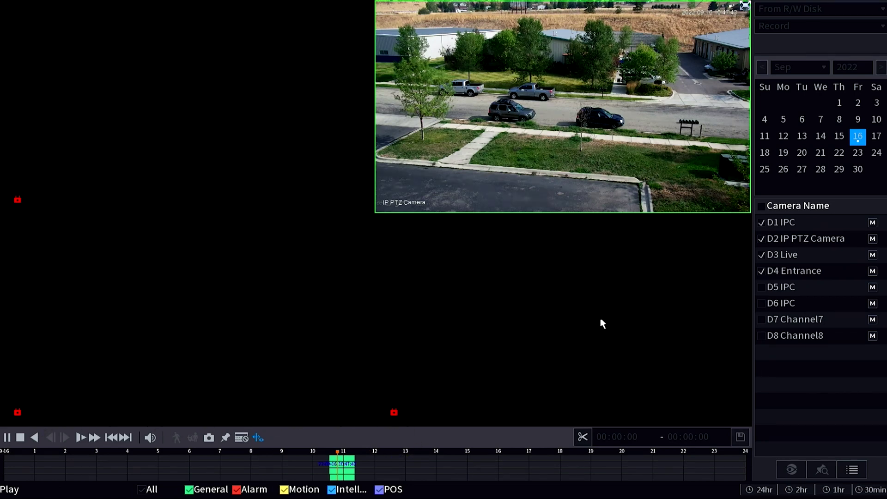
left_click(762, 291)
left_click(764, 304)
left_click(765, 321)
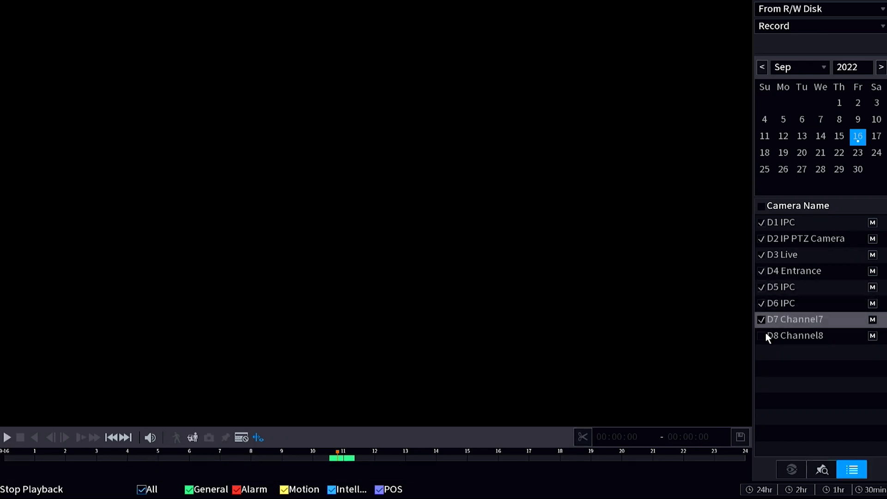
left_click(766, 335)
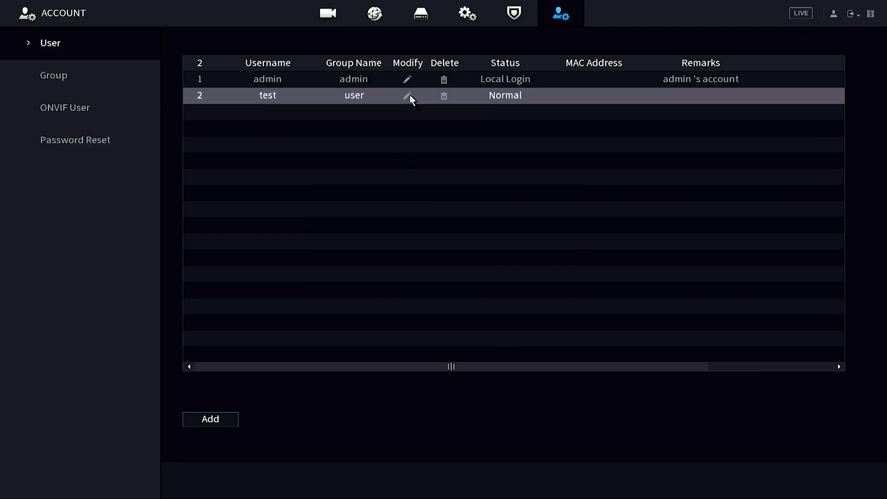
- Remove Friday from the test user's login schedule and save the user
left_click(408, 95)
left_click(278, 240)
left_click_drag(244, 256, 696, 256)
left_click(636, 402)
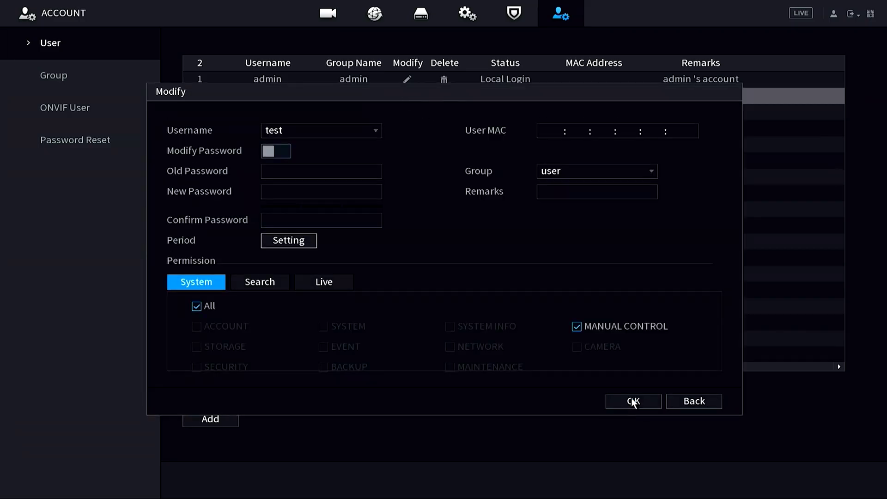
left_click(633, 402)
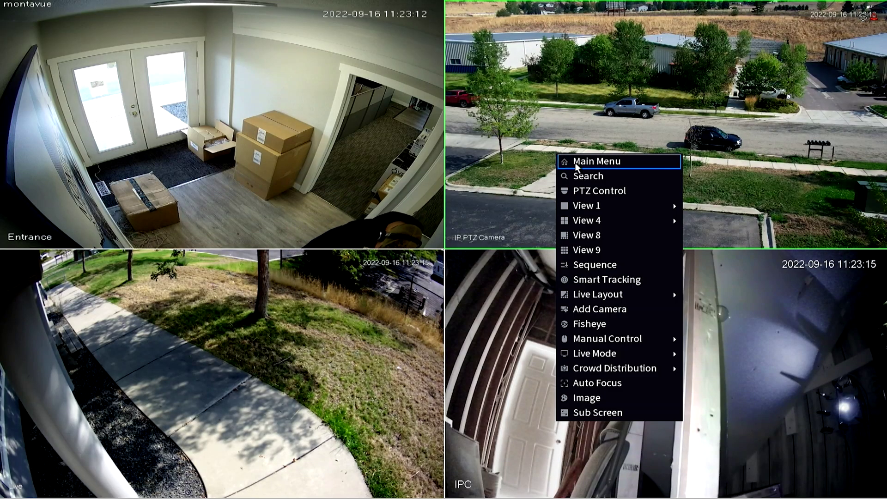
- Leave the menu and bring up the username login with the test account selected
left_click(575, 163)
left_click(478, 388)
left_click(462, 223)
left_click(411, 253)
left_click(462, 246)
- Enter the test user's password and attempt to log in
left_click(482, 292)
left_click(438, 305)
left_click(343, 291)
left_click(381, 281)
left_click(369, 285)
left_click(526, 265)
left_click(328, 265)
left_click(524, 292)
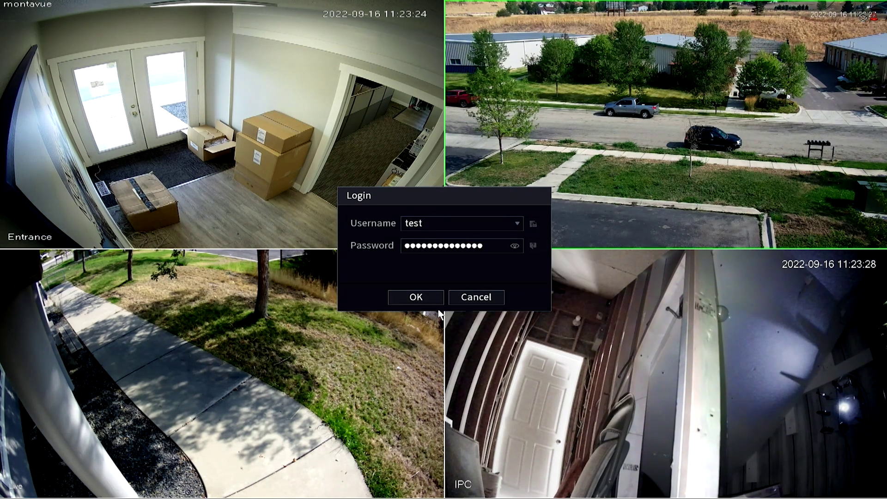
left_click(415, 297)
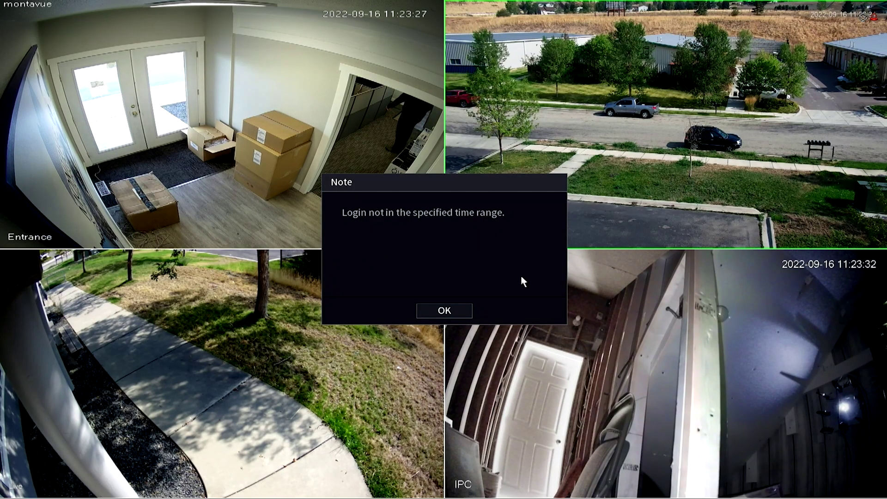
- Dismiss the time-range refusal and sign back in as admin with the unlock pattern
left_click(451, 311)
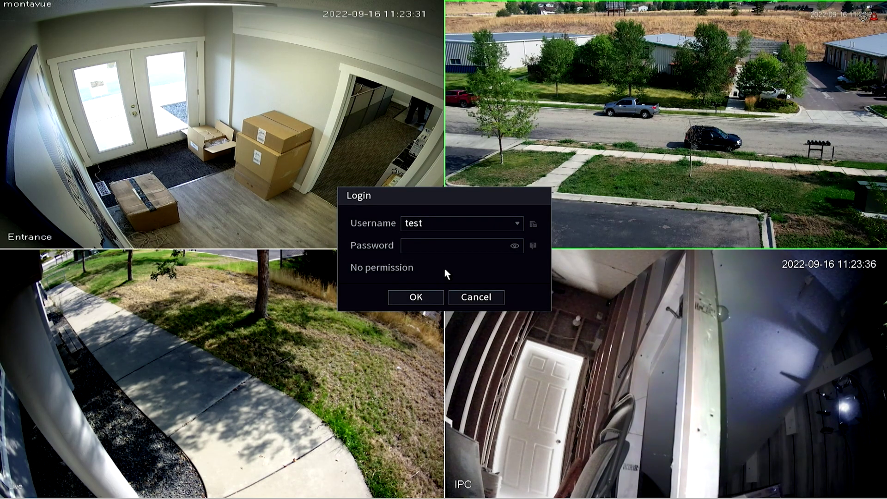
left_click(487, 224)
left_click(443, 233)
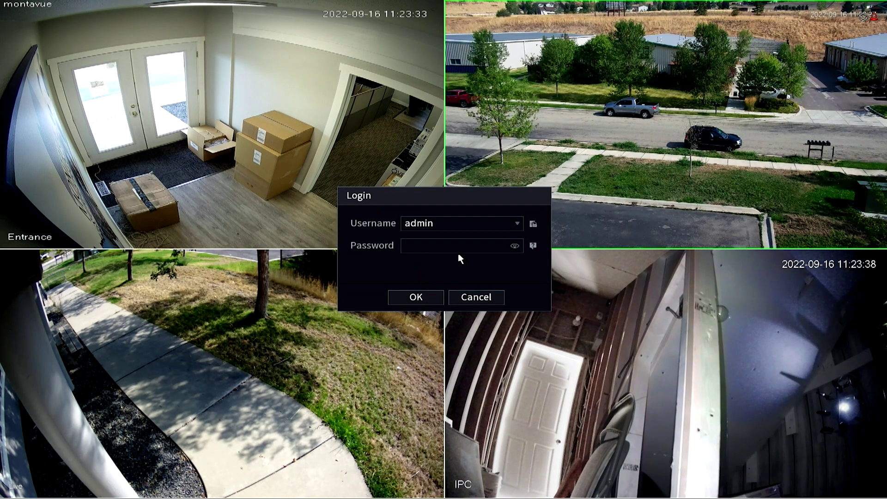
right_click(532, 247)
right_click(430, 233)
left_click(449, 232)
mouse_move(390, 218)
left_mouse_down()
mouse_move(385, 300)
mouse_move(442, 300)
left_mouse_up()
- Delete the test user from the user list and confirm the deletion
left_click(758, 444)
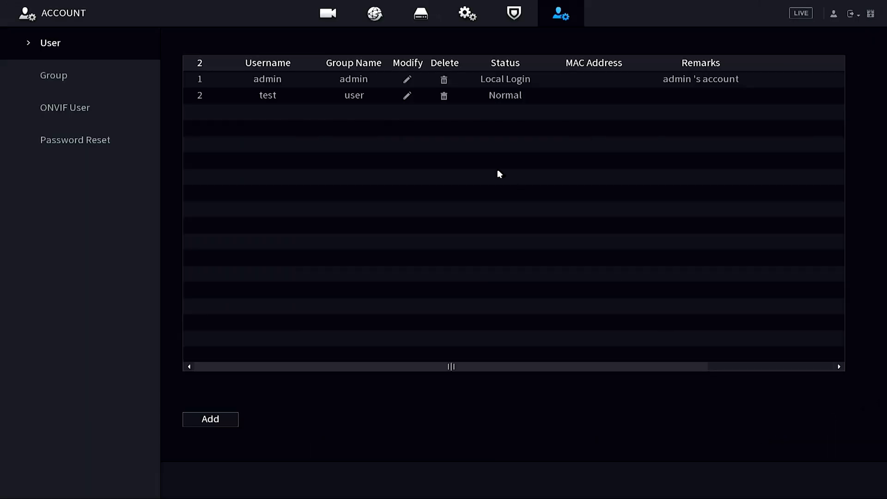
left_click(444, 96)
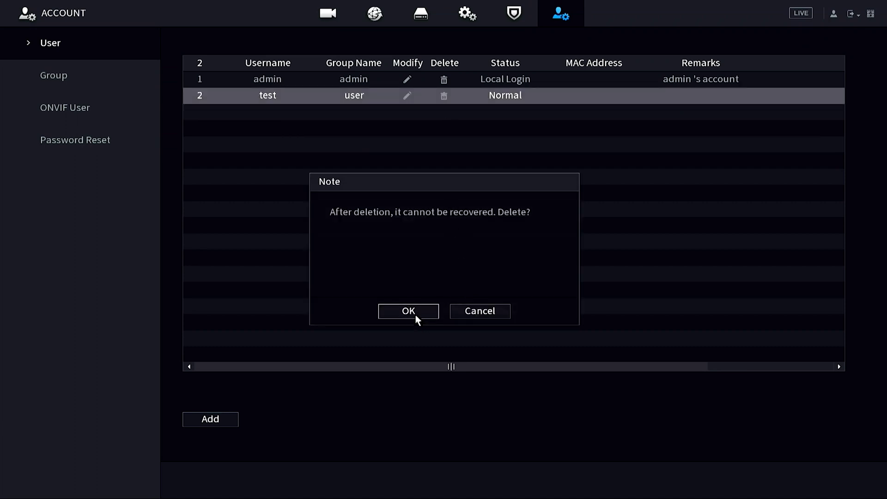
left_click(409, 311)
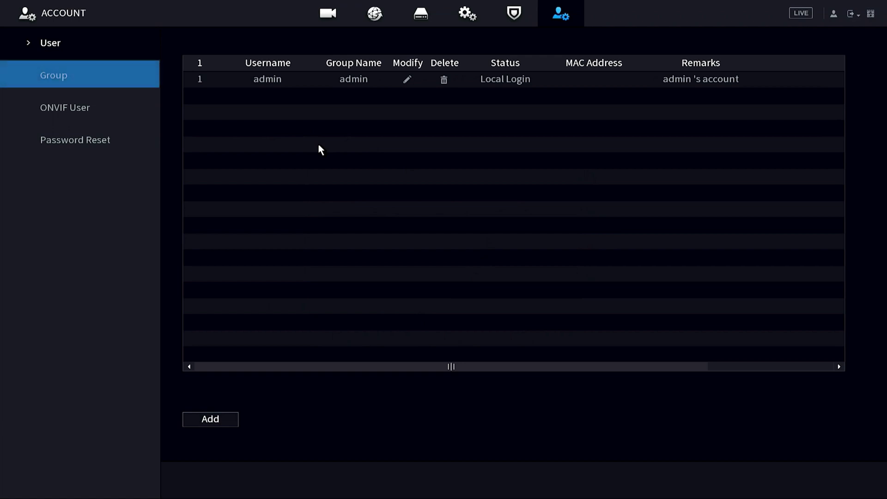
- Add a new user group named 'employee'
left_click(58, 78)
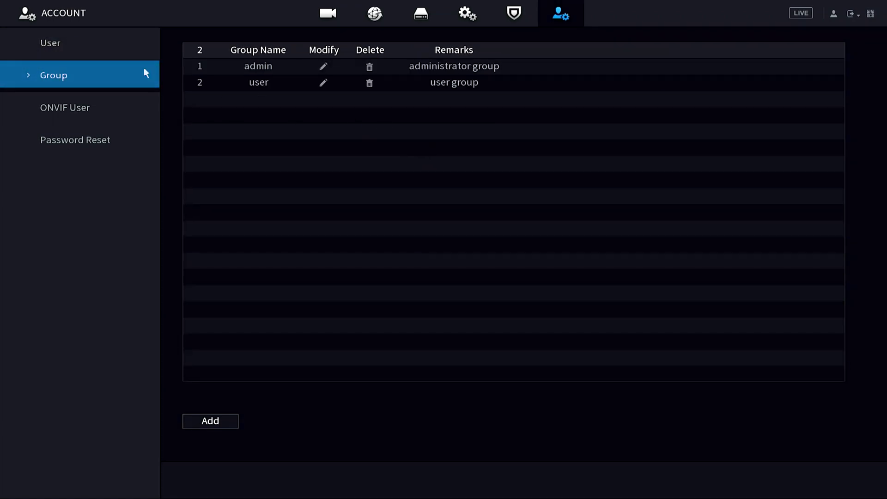
left_click(221, 421)
left_click(279, 130)
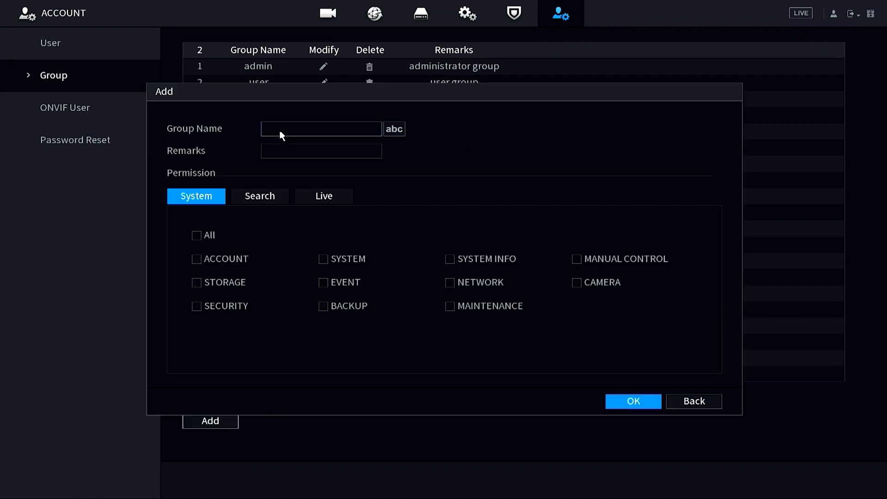
left_click(229, 162)
left_click(315, 188)
left_click(351, 162)
left_click(342, 175)
left_click(333, 161)
left_click(281, 161)
left_click(230, 162)
left_click(230, 161)
left_click(384, 175)
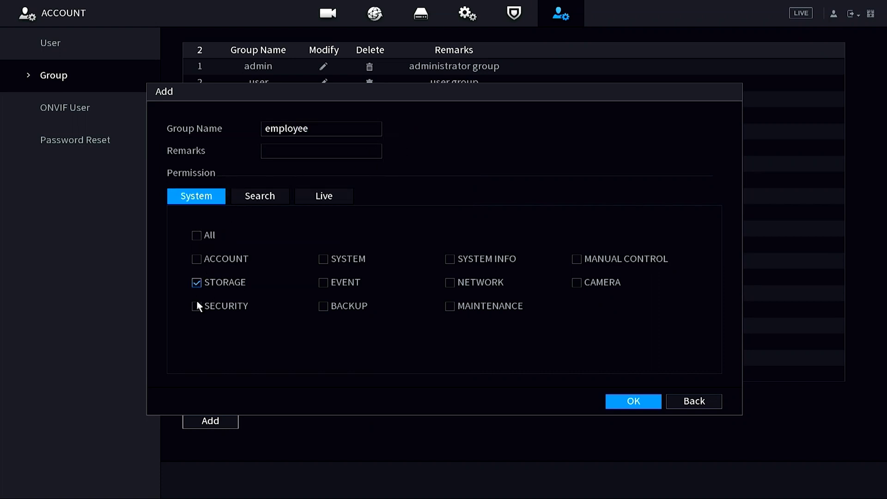
- Grant the employee group MAINTENANCE permission and live view of channel 3, then save it
left_click(460, 308)
left_click(243, 202)
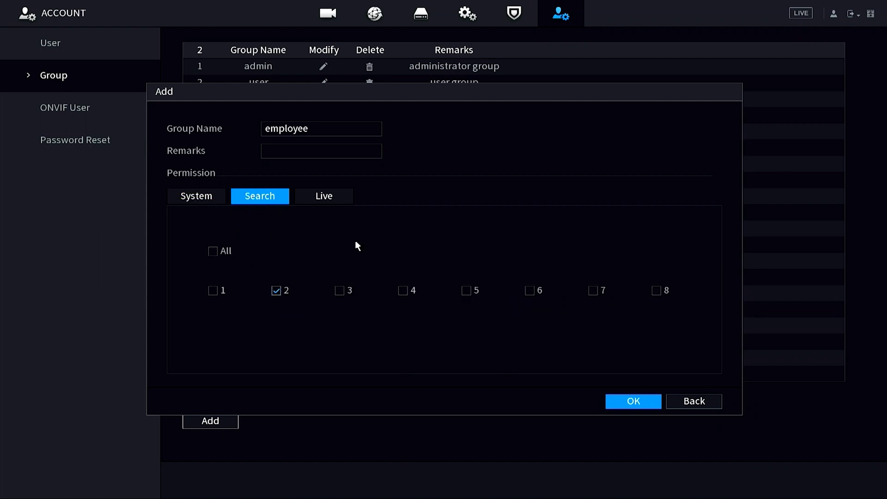
left_click(324, 196)
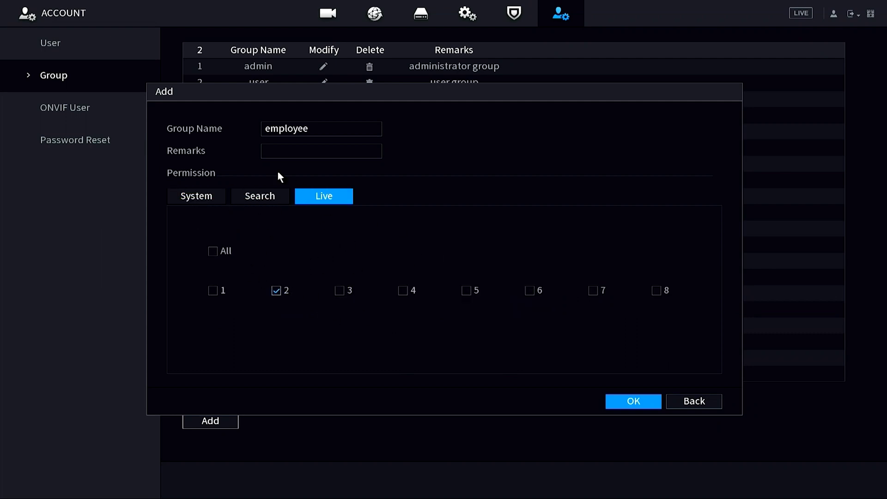
left_click(340, 291)
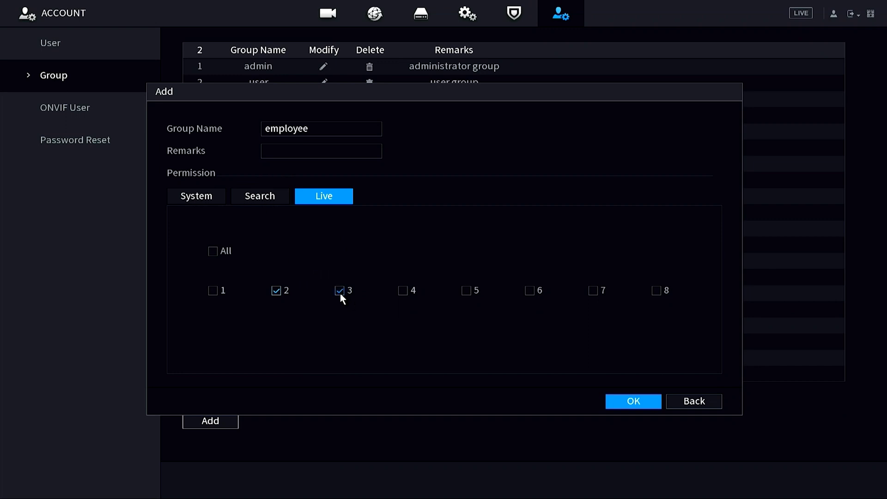
left_click(261, 202)
left_click(620, 403)
left_click(459, 310)
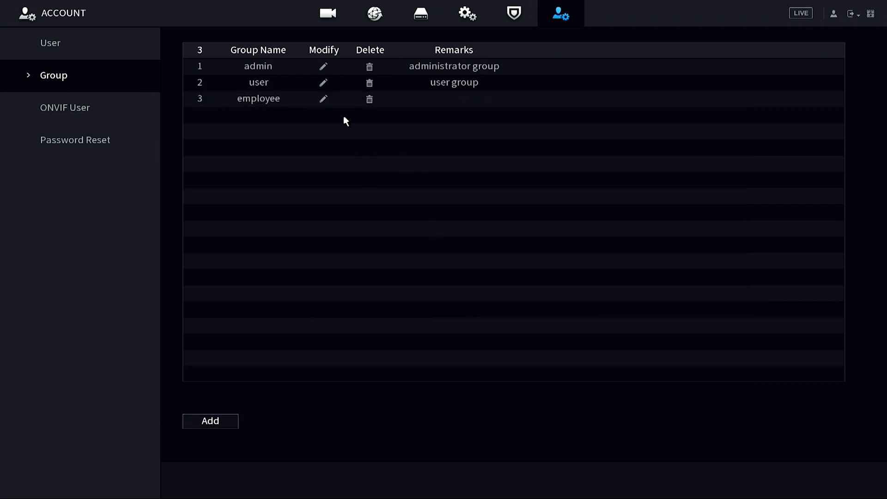
key("Up")
- Add a new user with the username 'employee_1'
left_click(210, 420)
left_click(274, 132)
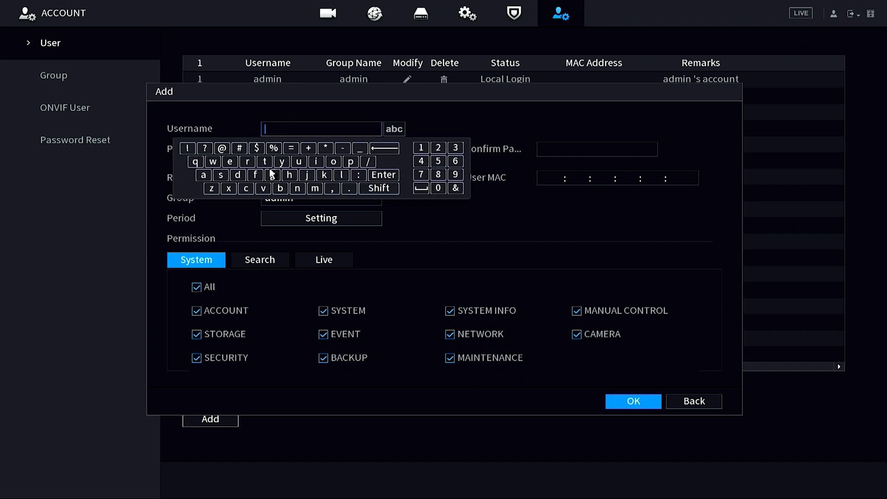
left_click(229, 162)
left_click(315, 188)
left_click(350, 161)
left_click(341, 175)
left_click(333, 161)
left_click(281, 161)
left_click(230, 161)
left_click(230, 161)
left_click(360, 148)
left_click(421, 148)
- Enter the new user's password and confirm it
left_click(384, 175)
left_click(282, 152)
left_click(334, 182)
left_click(297, 209)
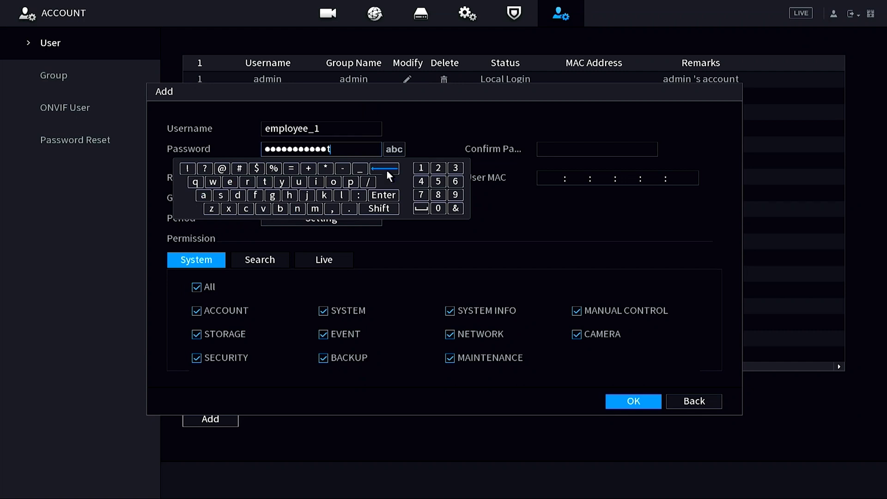
left_click(383, 195)
left_click(597, 149)
left_click(573, 209)
left_click(565, 193)
left_click(500, 193)
left_click(535, 179)
key("Return")
- Assign employee_1 to the employee group and review its inherited permissions
left_click(340, 202)
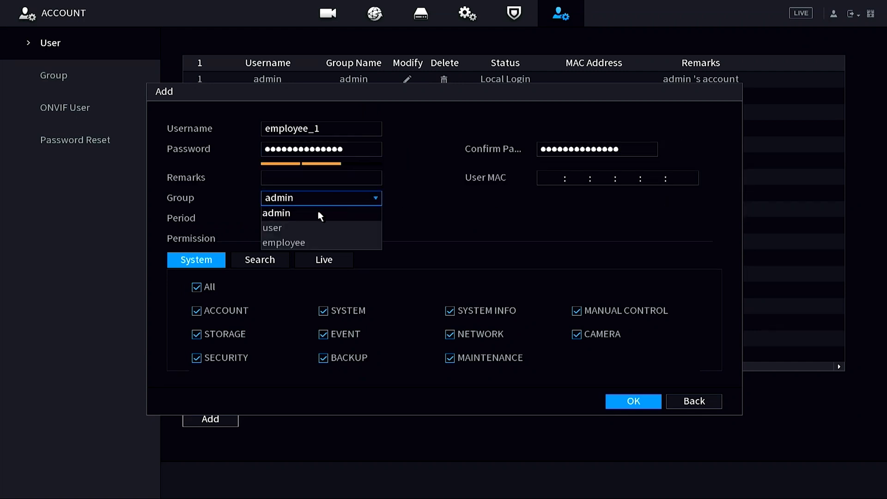
left_click(304, 240)
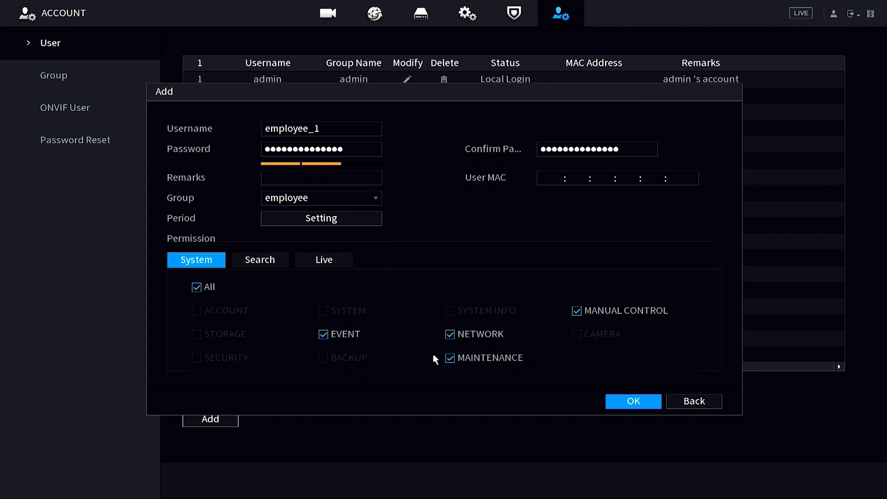
left_click(251, 262)
left_click(309, 258)
left_click(276, 259)
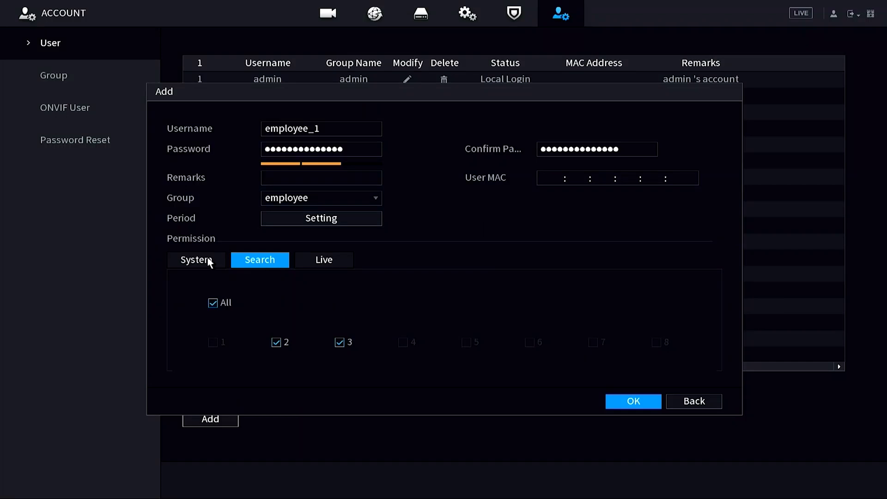
left_click(209, 261)
- Remove Sunday, Tuesday and Thursday from the login schedule and save employee_1
left_click(279, 220)
left_click_drag(244, 144, 690, 145)
left_click_drag(689, 191, 691, 237)
left_click(636, 402)
left_click(629, 400)
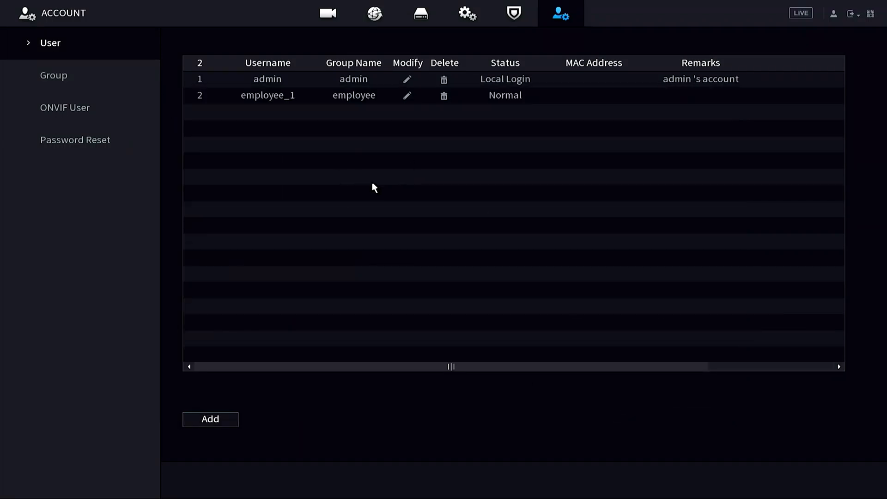
right_click(372, 183)
left_click(856, 15)
- Log out and sign back in as employee_1 with its password
left_click(831, 33)
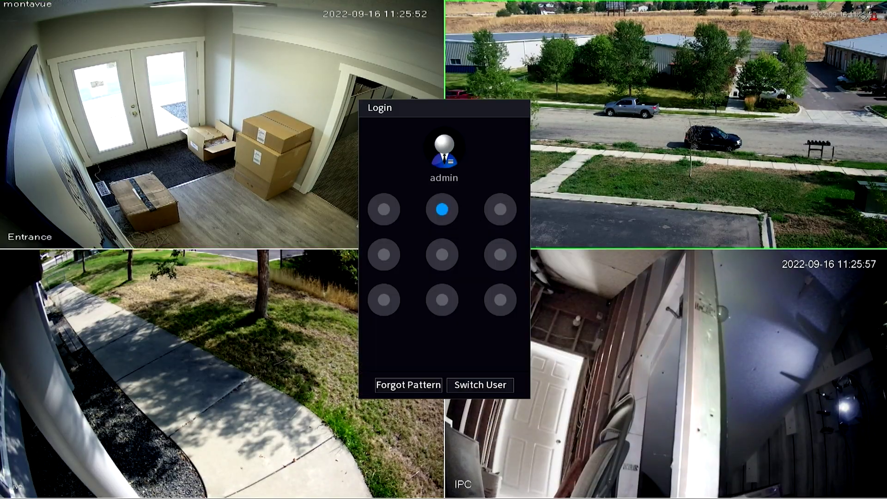
left_click(480, 385)
left_click(456, 299)
left_click(405, 278)
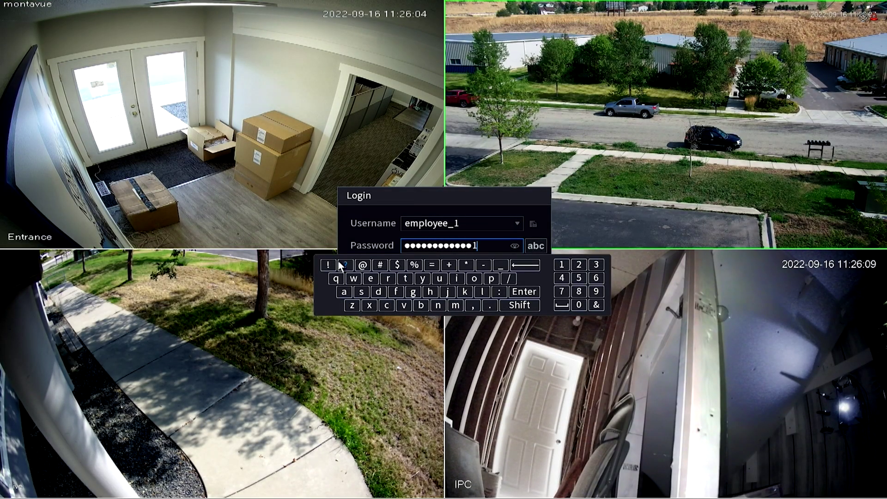
left_click(429, 298)
left_click(802, 10)
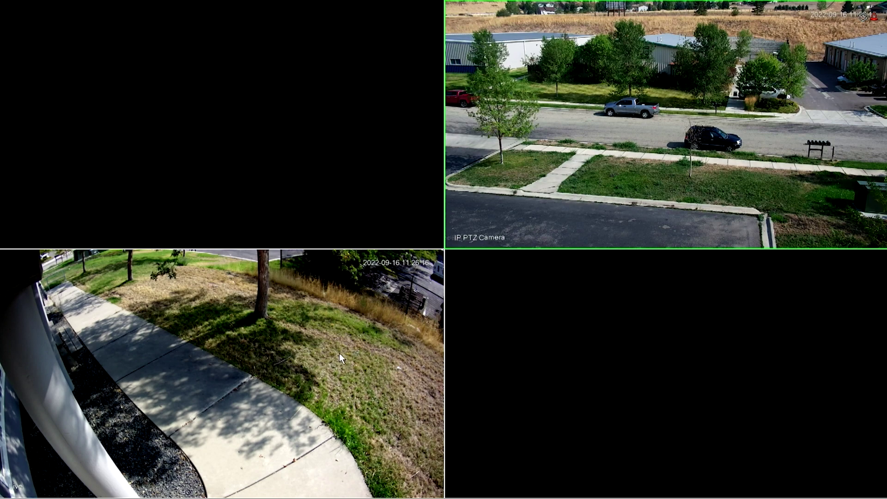
- Open recorded video Search from the live view main menu
right_click(552, 171)
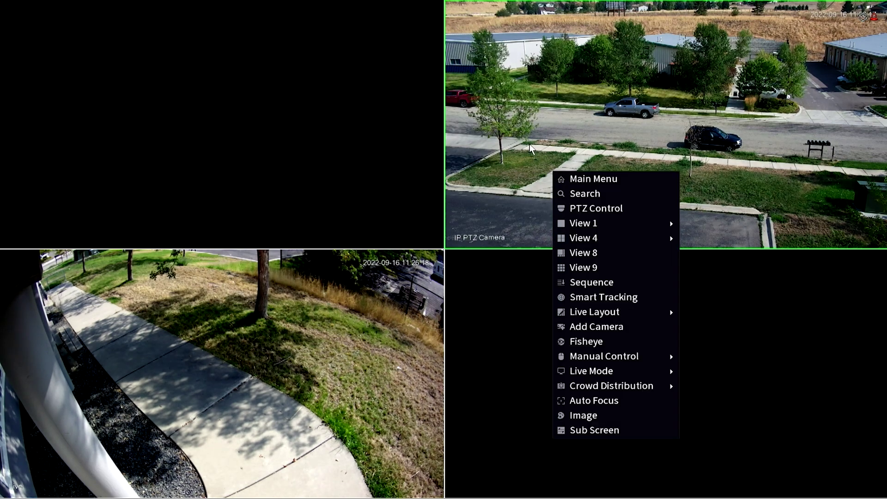
left_click(594, 179)
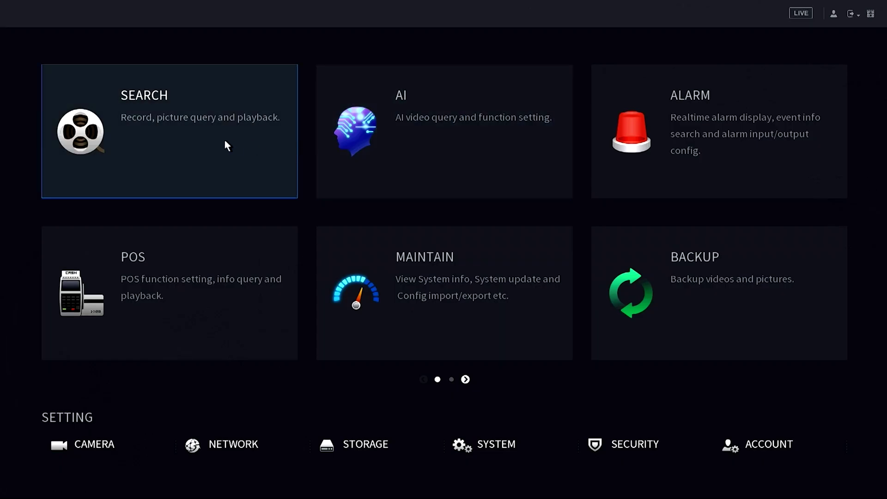
left_click(226, 145)
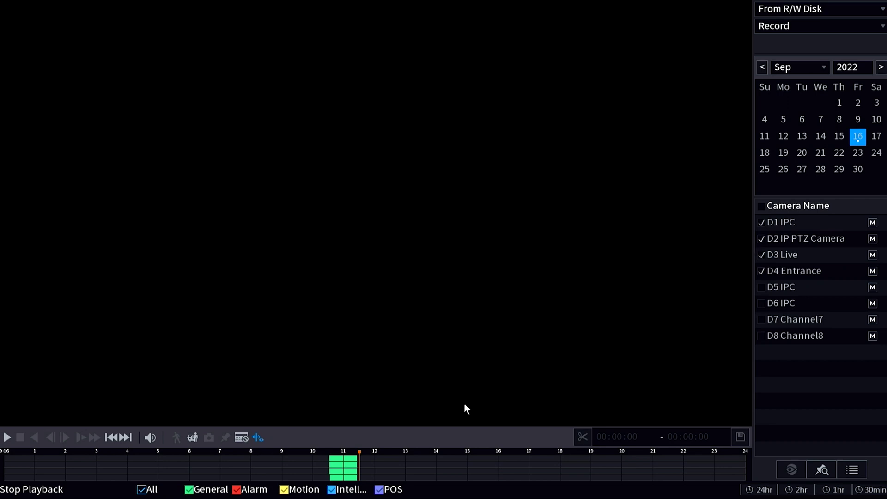
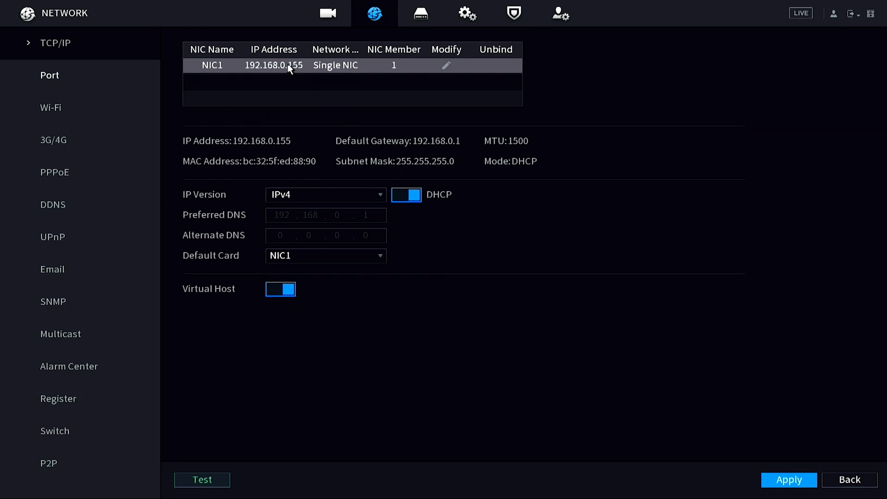
- Open the P2P page in the NVR's network settings to display the recorder's QR codes
left_click(53, 459)
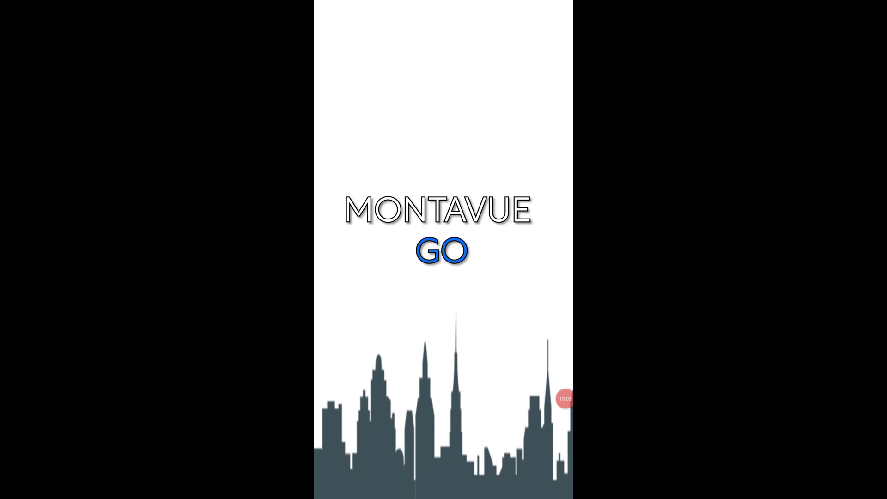
- On the phone, begin adding a device by serial number by scanning the NVR's QR code
left_click(551, 17)
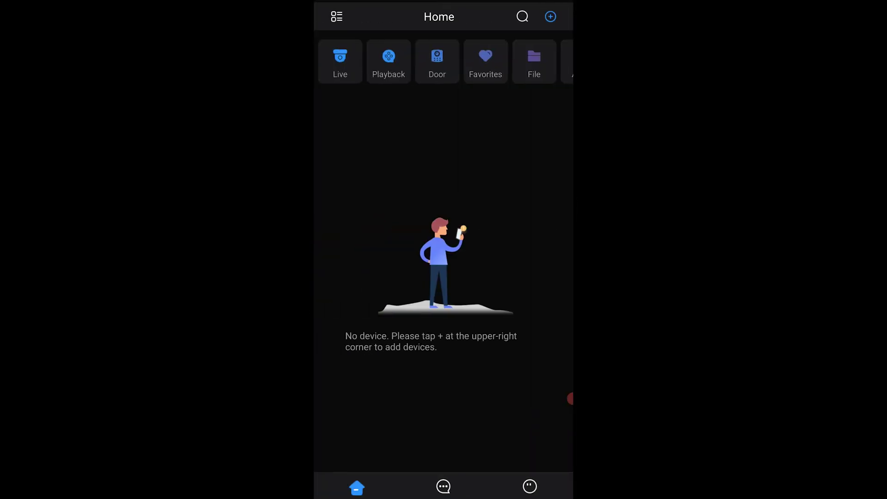
left_click(550, 16)
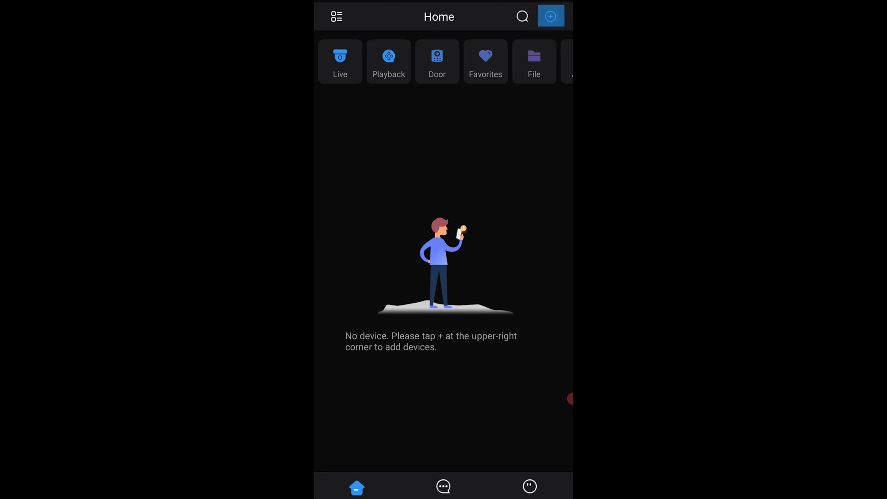
left_click(380, 55)
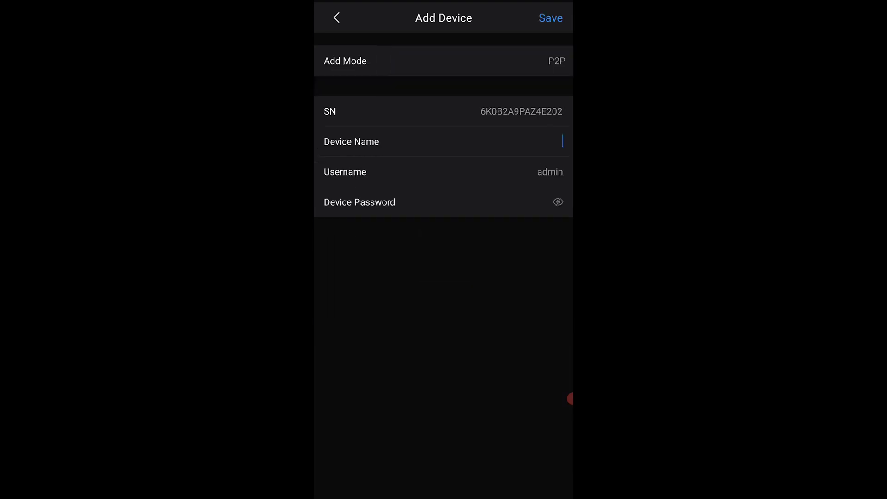
- Save the NVR as device 'work' with login user 'test' and the device password
type("wor")
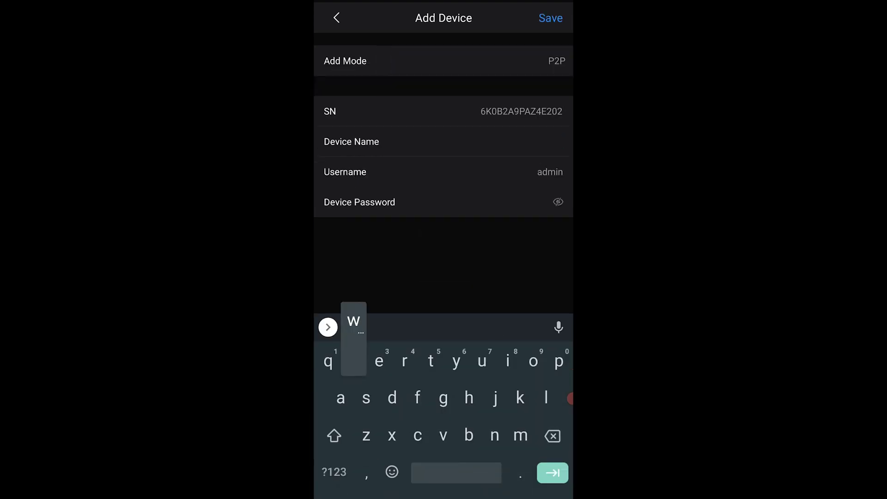
type("k")
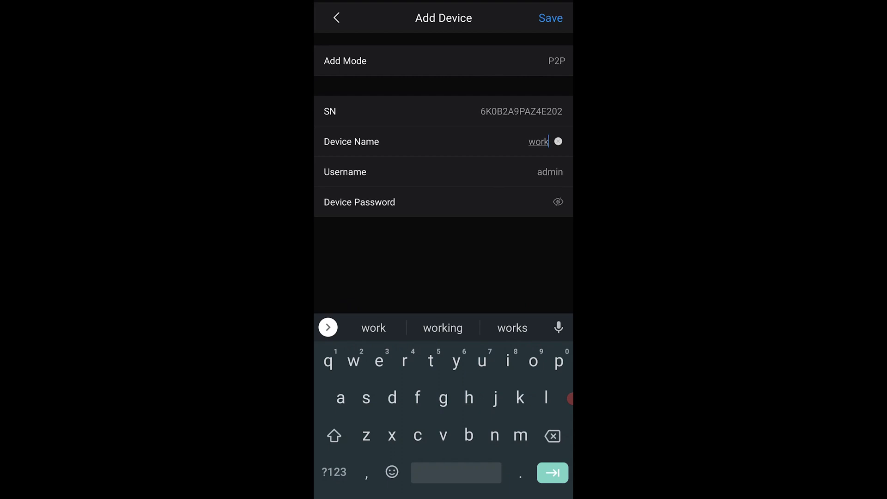
left_click(533, 171)
key("BackSpace")
key("BackSpace")
key("BackSpace")
key("BackSpace")
key("BackSpace")
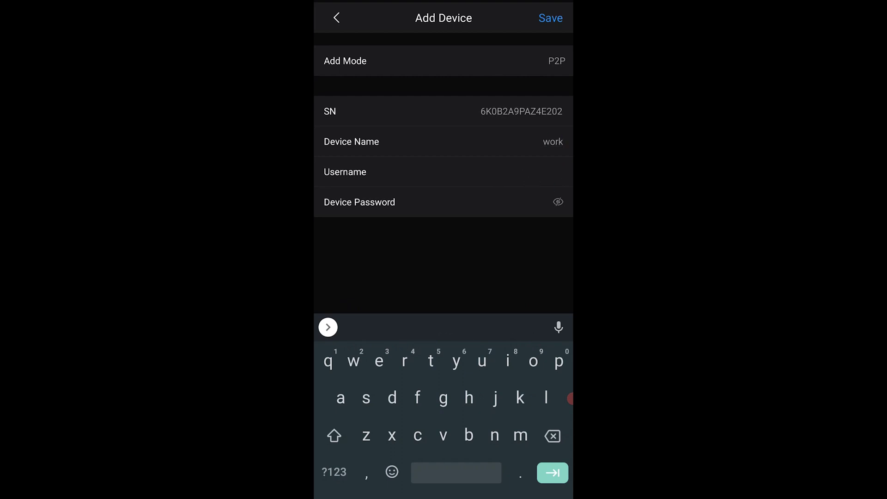
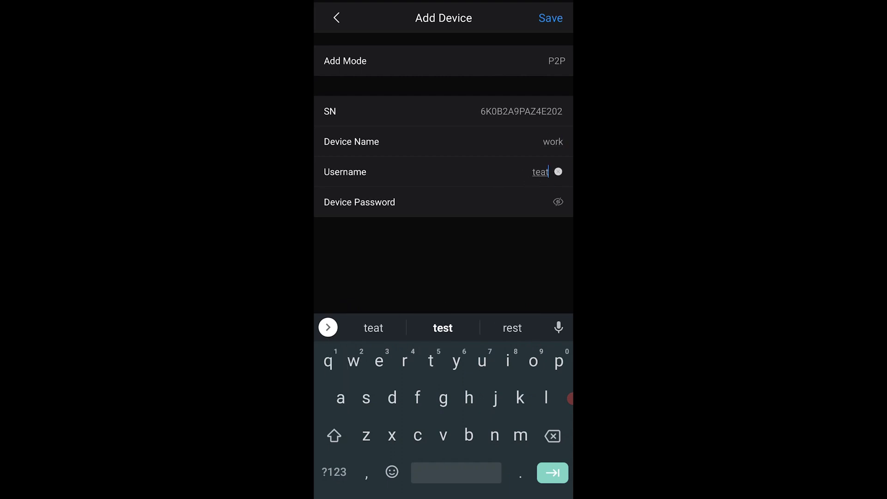
key("BackSpace")
key("BackSpace")
key("Return")
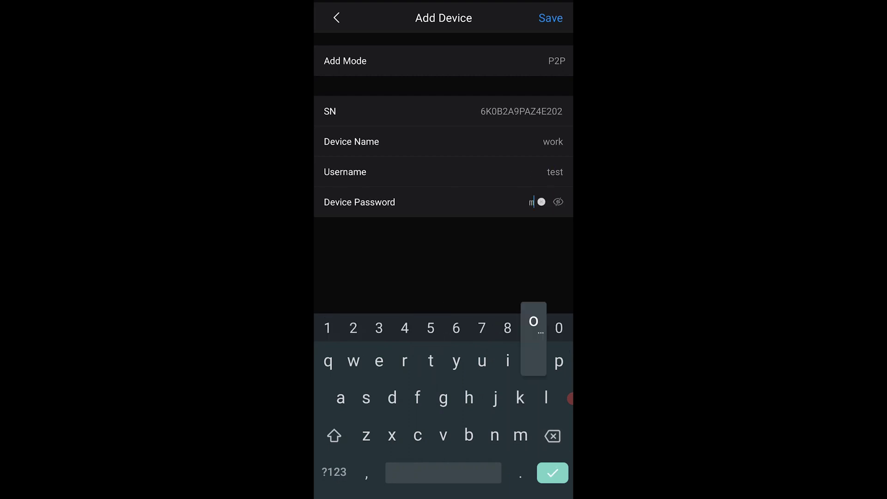
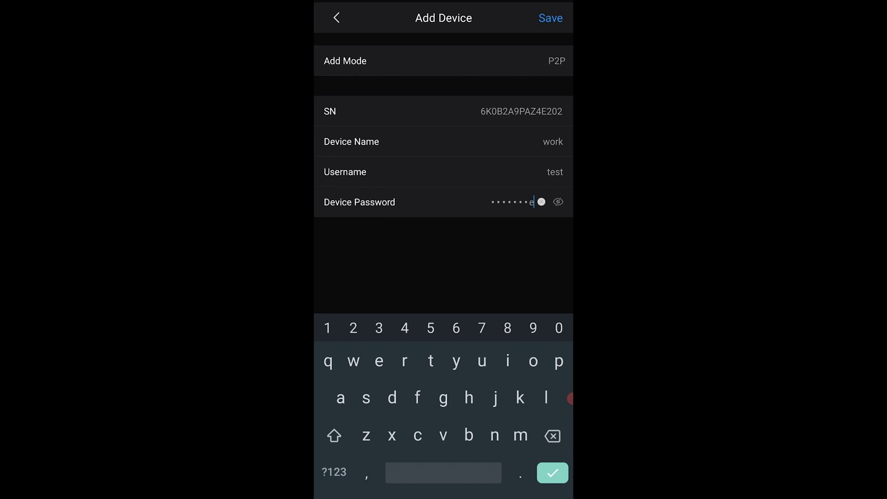
left_click(551, 17)
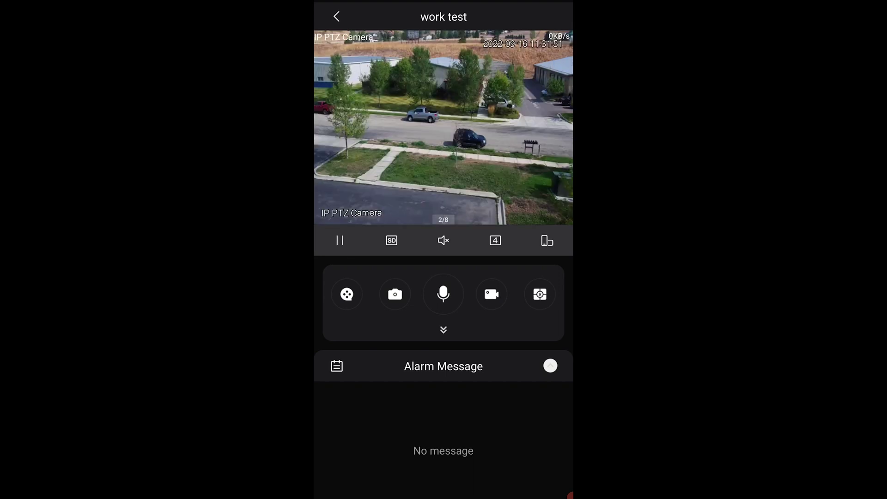
- Enlarge the IP PTZ Camera tile to full view and show its PTZ joystick
double_click(509, 78)
left_click(444, 330)
left_click(397, 335)
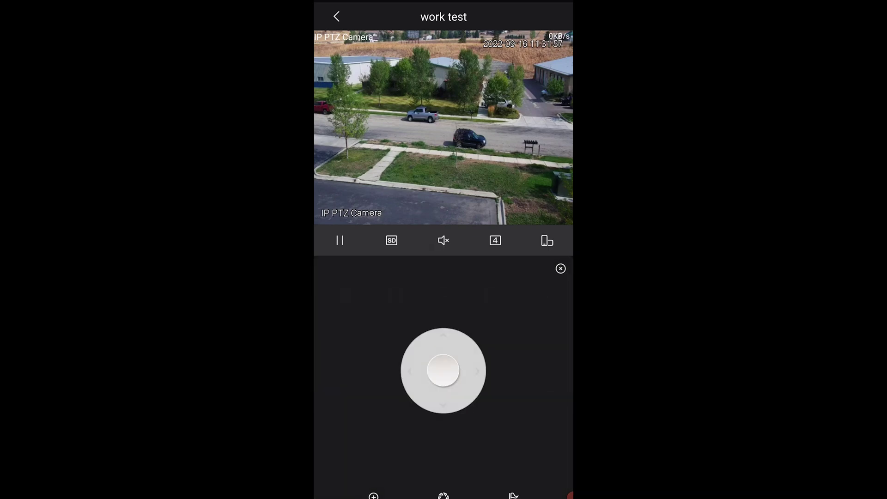
- Pan the IP PTZ Camera right, then left, then down and to the right
left_click_drag(443, 371, 442, 404)
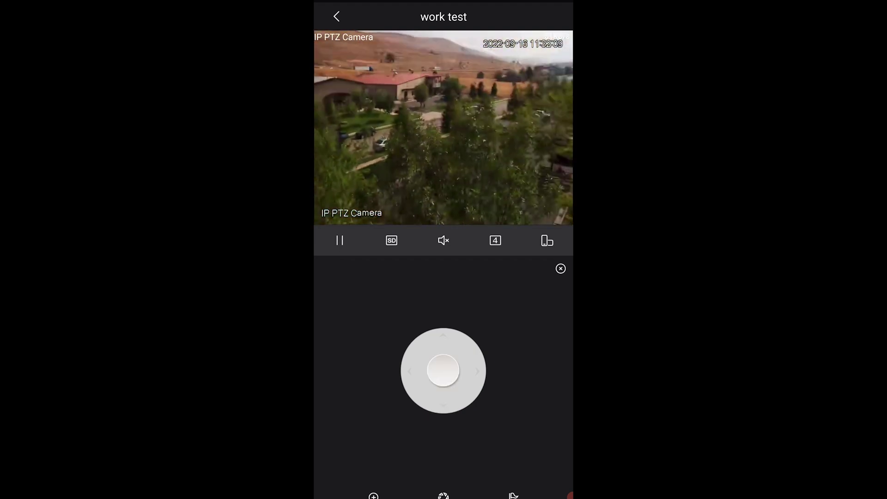
left_click_drag(444, 370, 408, 365)
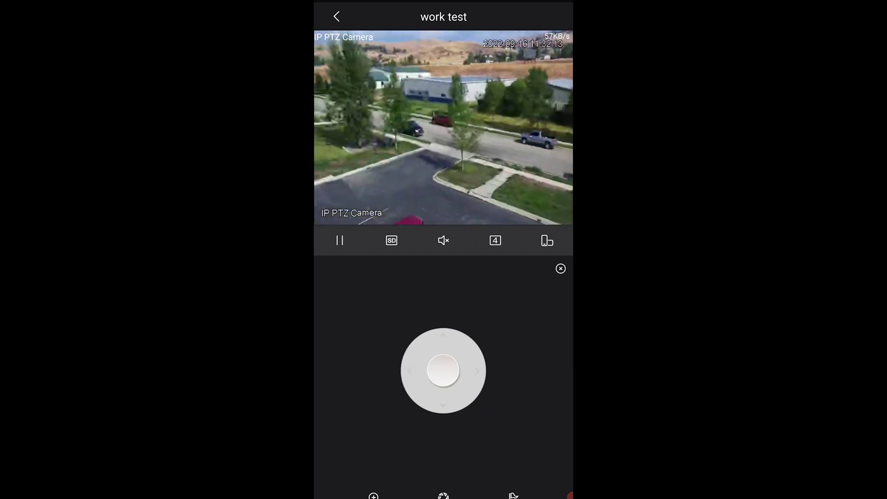
left_click_drag(443, 370, 474, 387)
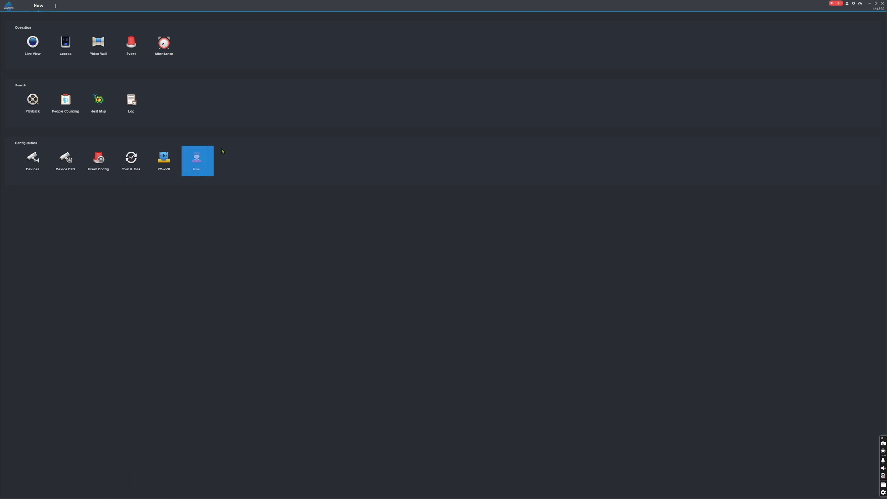
- Create a new user named 'employee 1' and enter and confirm its password
left_click(197, 161)
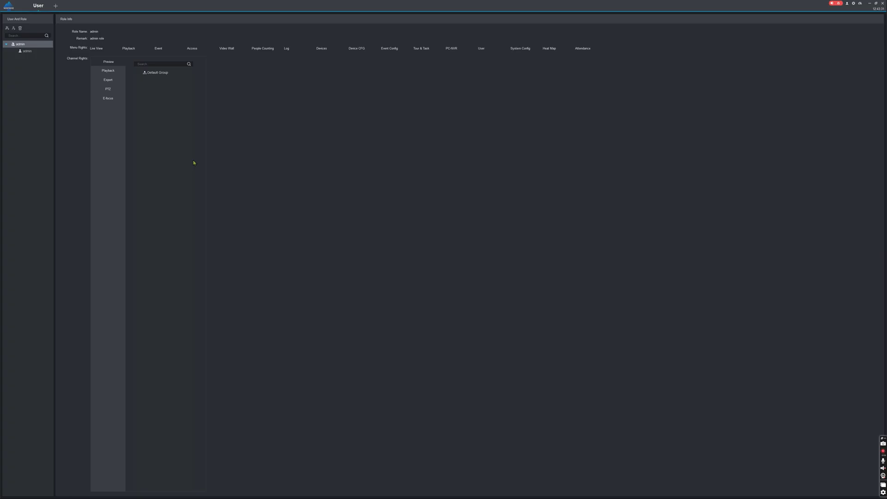
left_click(33, 51)
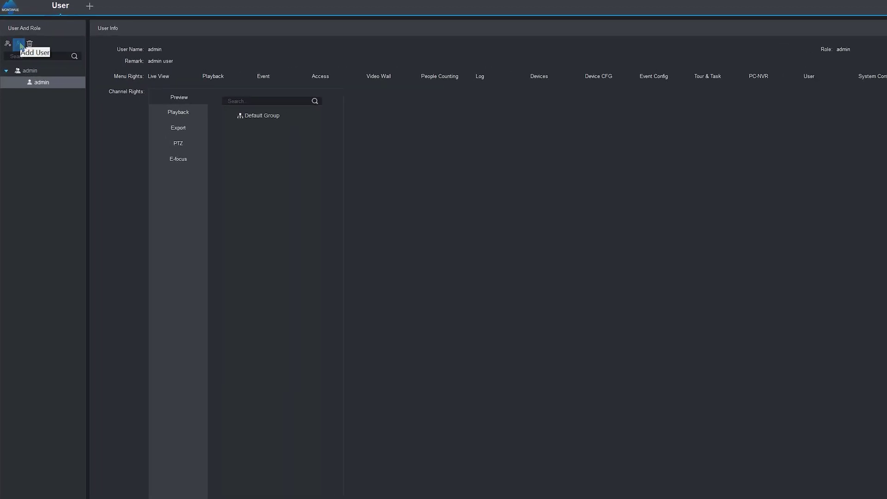
left_click(19, 44)
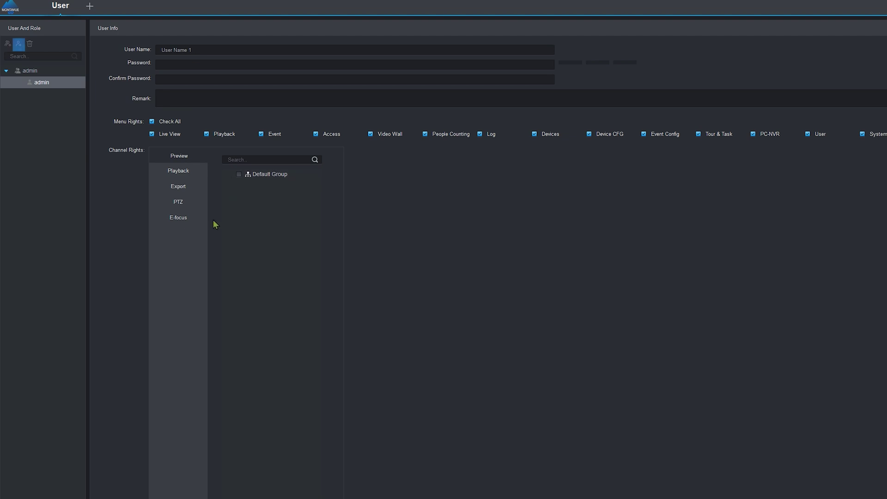
left_click(196, 50)
type("employee 1")
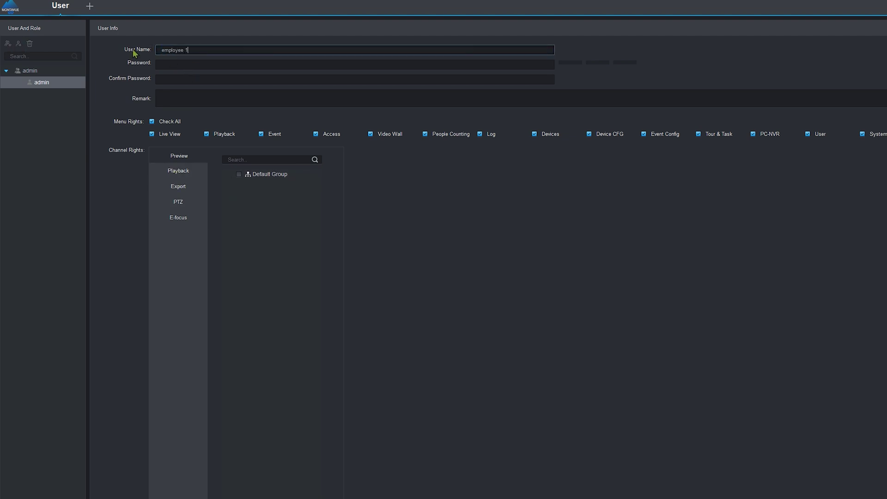
key("Tab")
type("************")
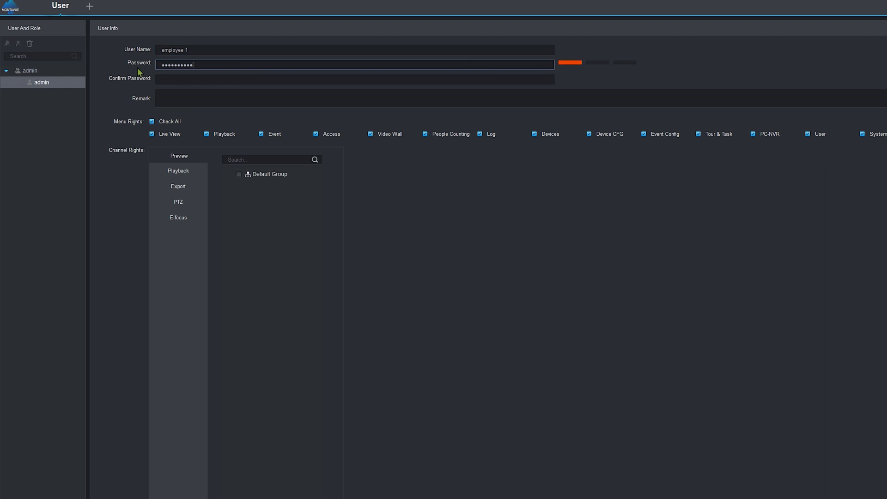
type("**")
type("*************")
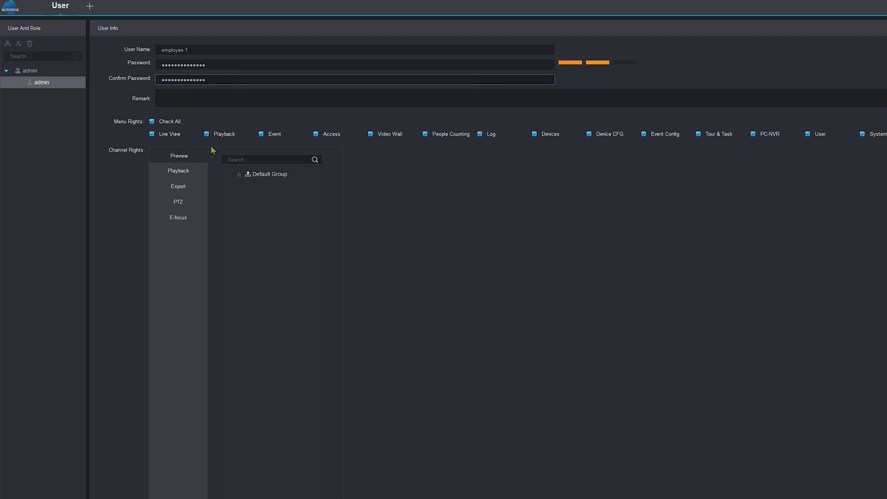
- Uncheck the Event, Access, Video Wall and Log menu rights for employee 1
left_click(185, 175)
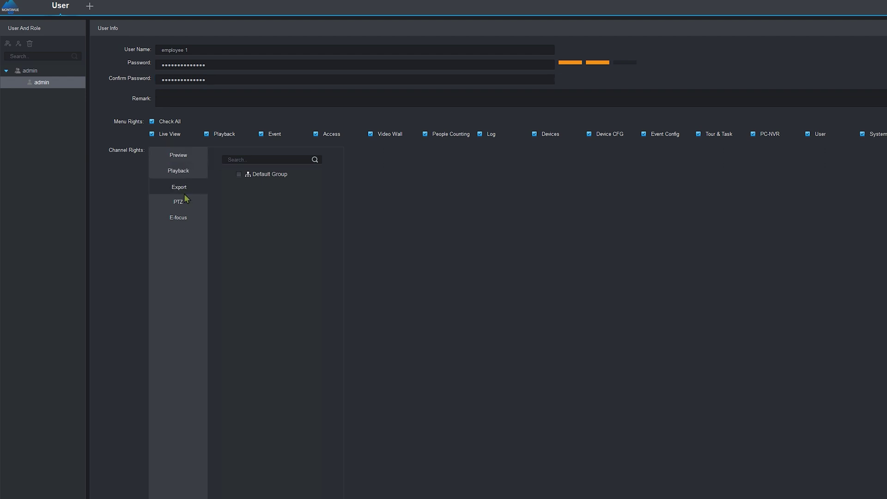
left_click(181, 157)
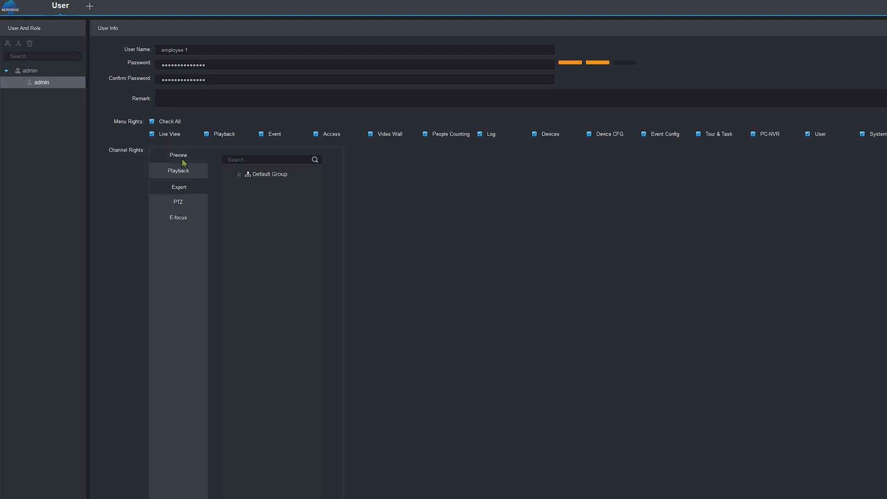
left_click(261, 134)
left_click(316, 134)
left_click(370, 134)
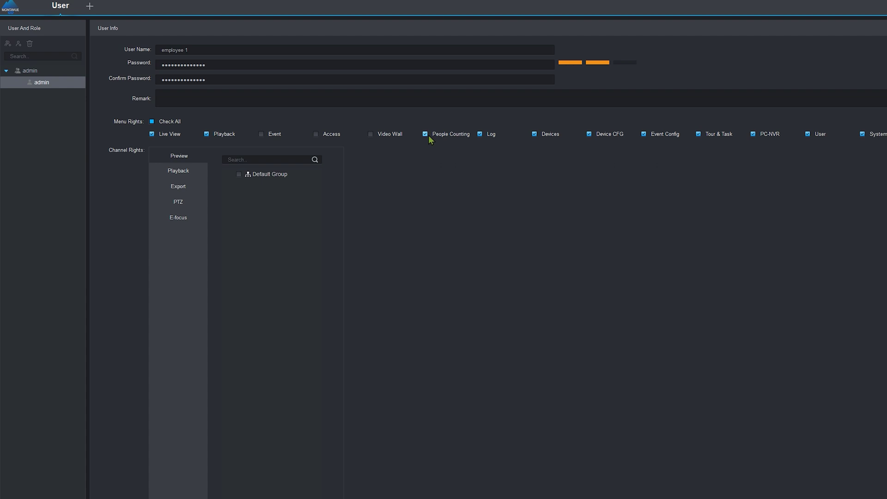
left_click(481, 134)
- Save the employee 1 user and check its details in the user list
left_click(821, 412)
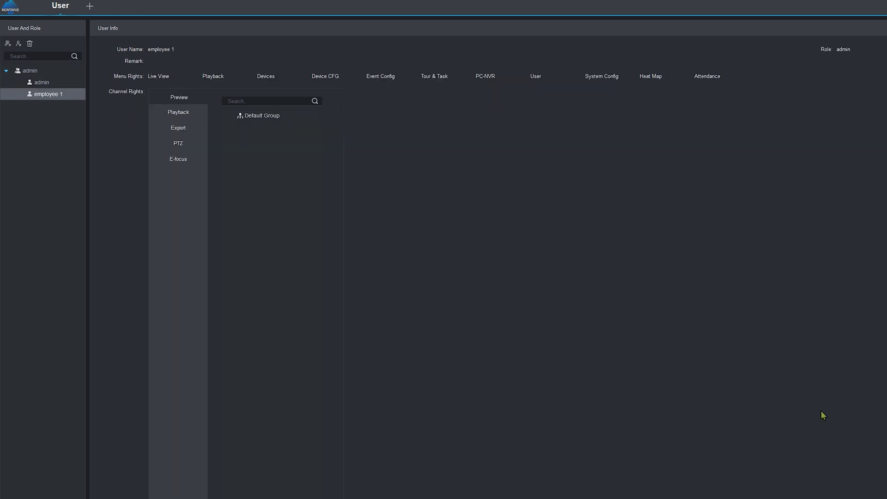
left_click(48, 86)
left_click(44, 94)
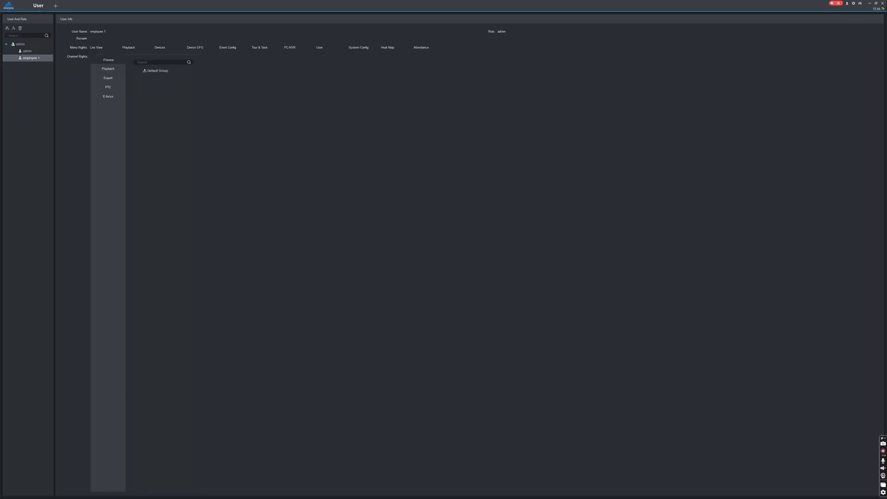
- Switch user, confirming the logout from the admin session
left_click(847, 3)
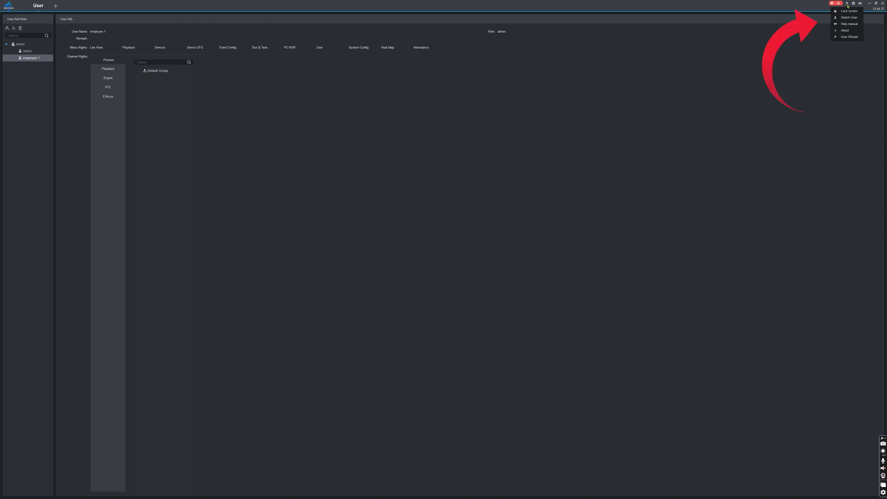
left_click(849, 18)
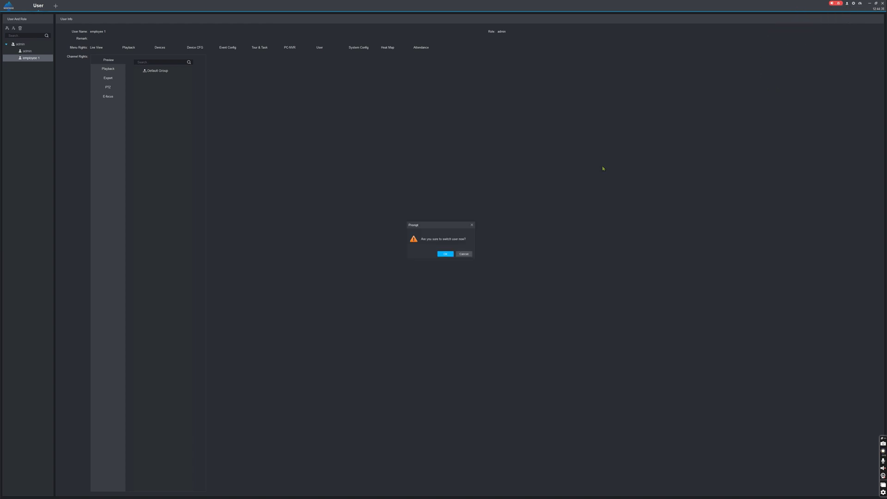
left_click(446, 254)
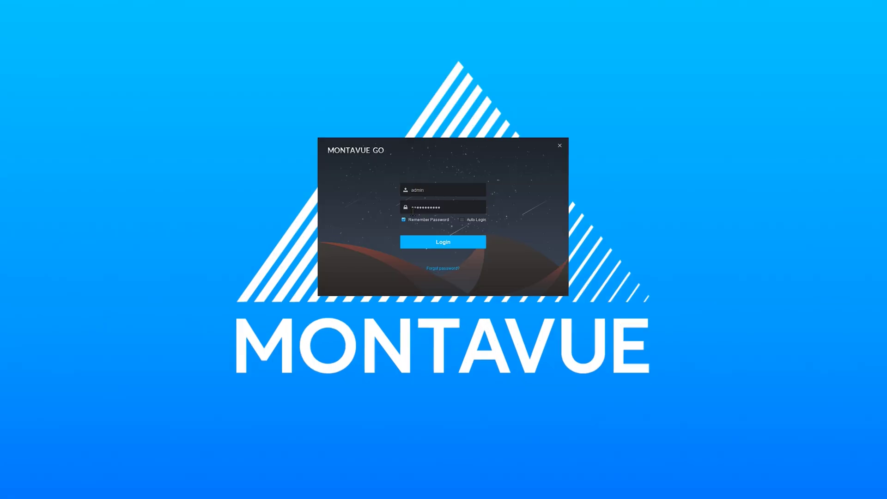
- Log in as 'employee 1' with its password
double_click(418, 190)
type("empo")
key("BackSpace")
key("BackSpace")
key("BackSpace")
key("BackSpace")
type("employee 2")
key("BackSpace")
type("1")
key("Tab")
type("•••••••••••••••")
key("Return")
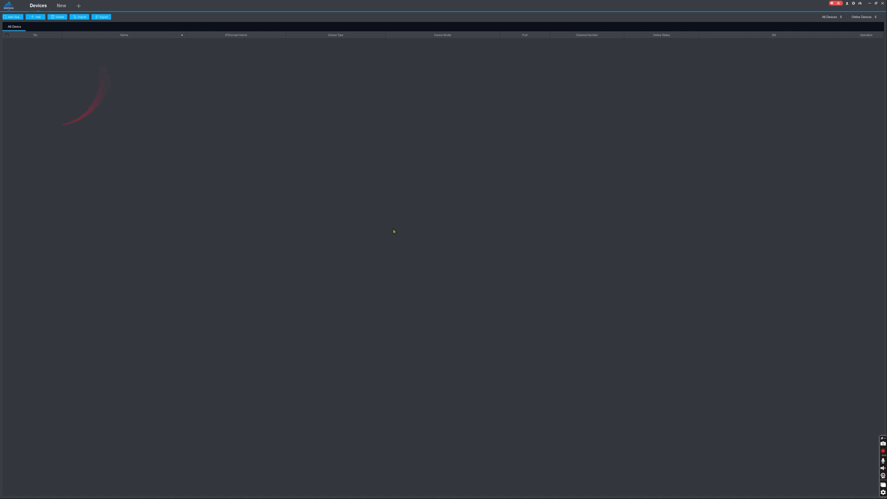
- Add the NVR 'Work' by its P2P serial number with device user 'test' and the password
left_click(36, 17)
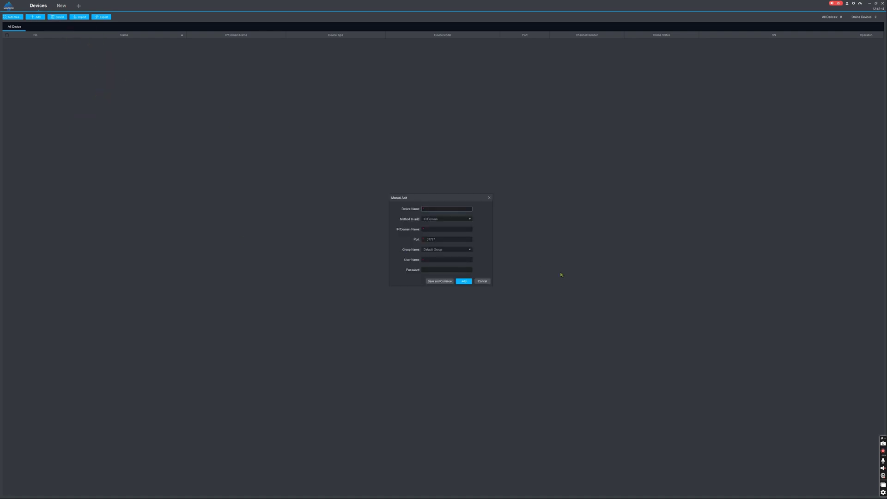
type("Work")
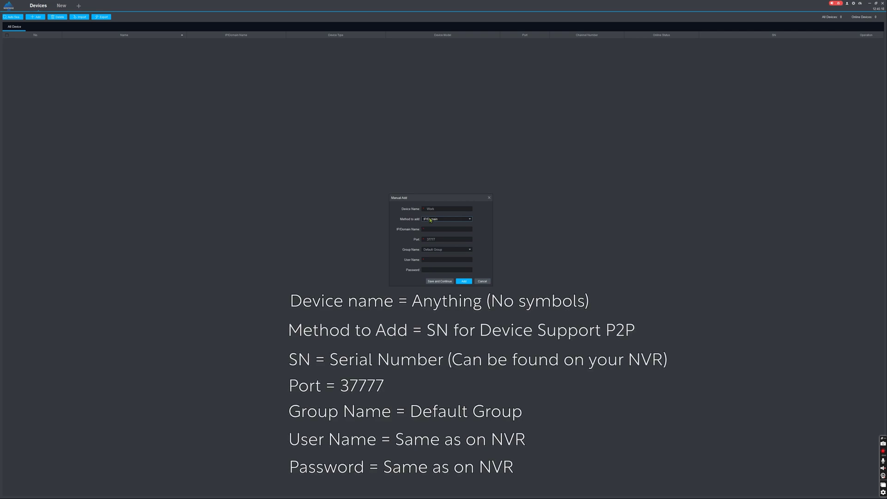
left_click(430, 220)
left_click(430, 231)
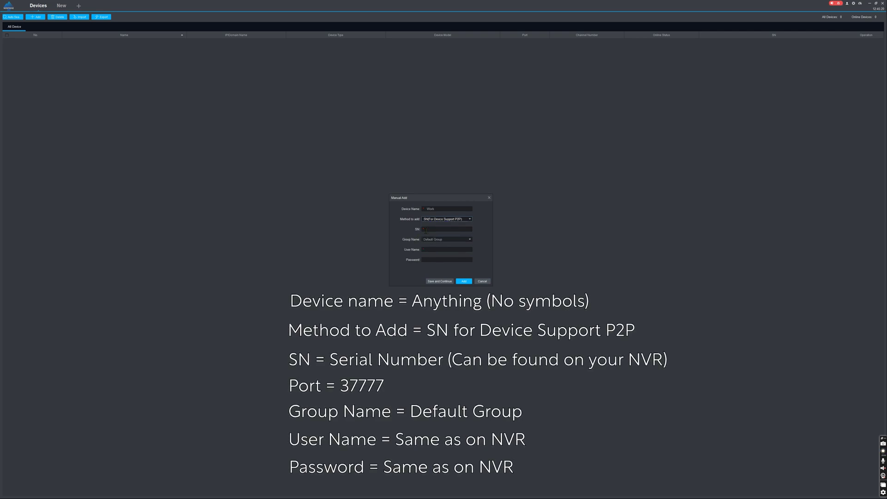
left_click(451, 230)
type("6K0B2A9PAZ4E202")
key("Tab")
type("test")
key("Tab")
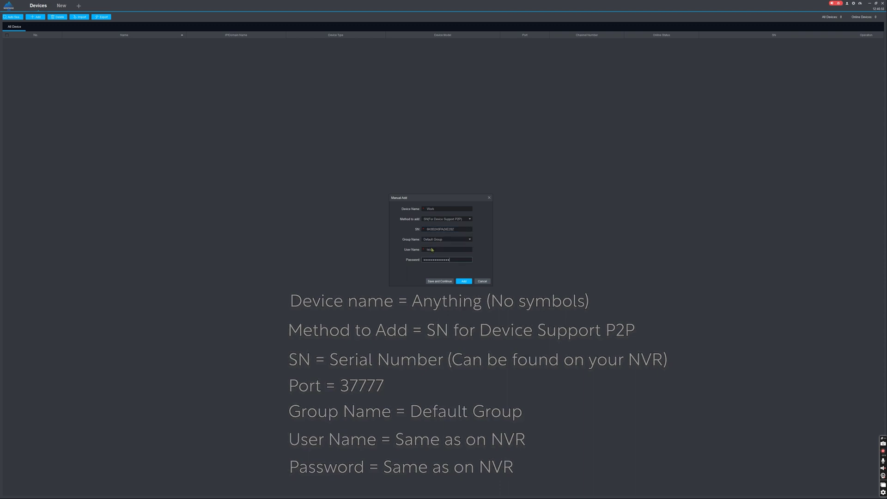
left_click(464, 281)
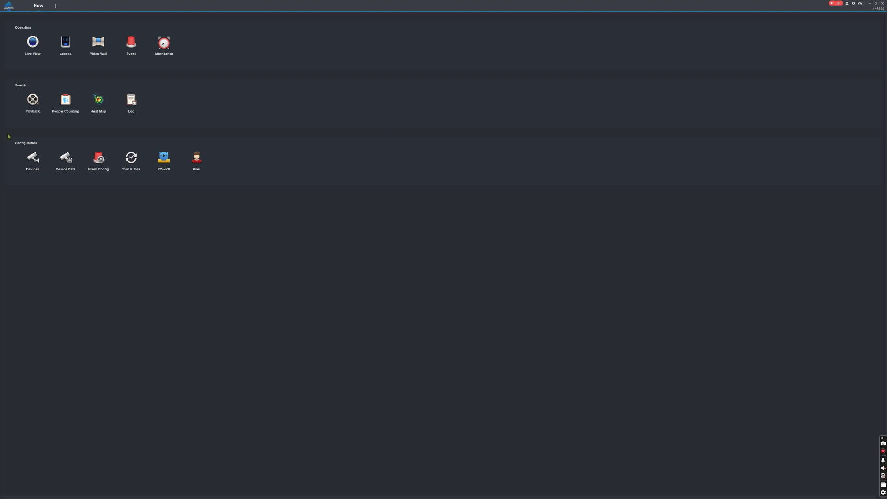
- In Live View, load Work's IPC, PTZ Cam, Live and Entrance channels into the four panes
left_click(33, 42)
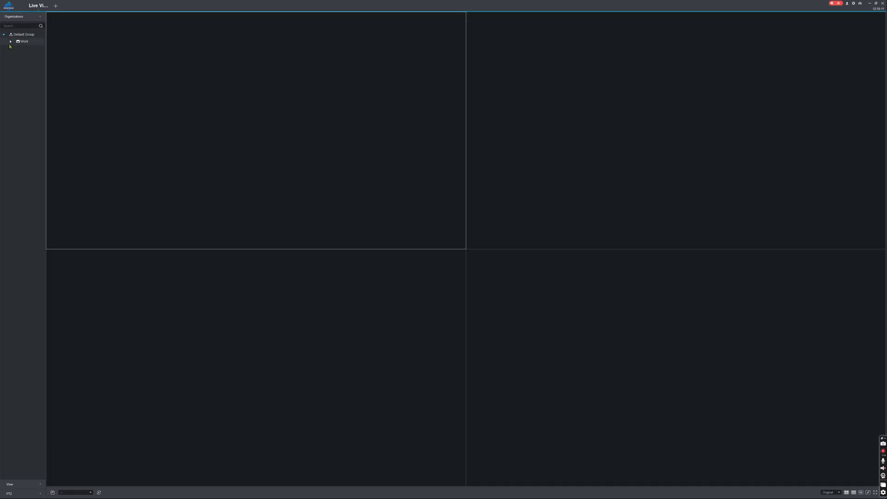
left_click(11, 42)
double_click(29, 48)
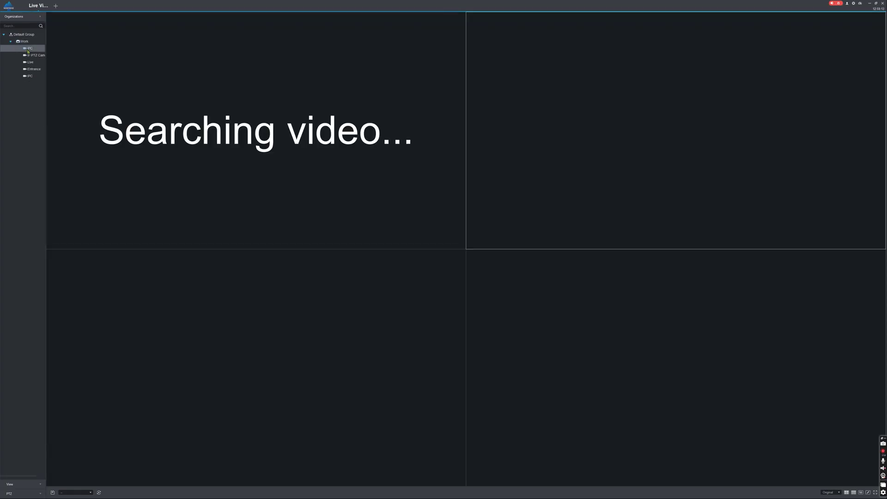
double_click(31, 55)
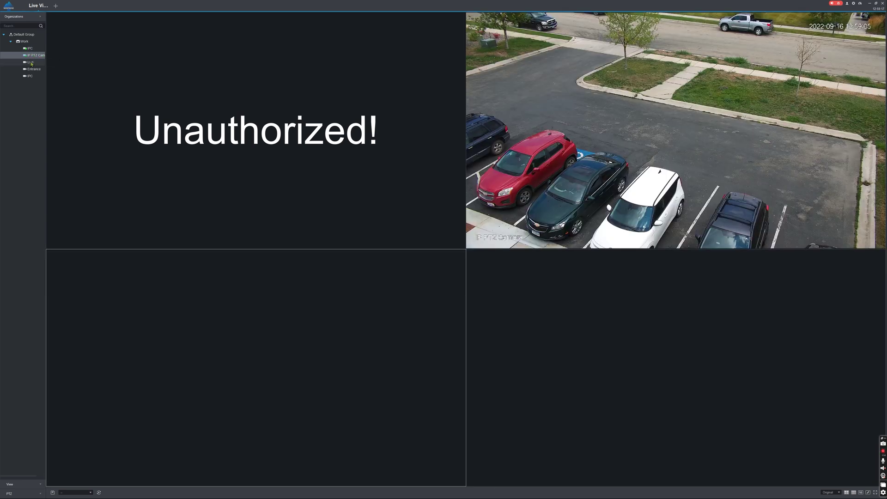
double_click(31, 65)
double_click(32, 72)
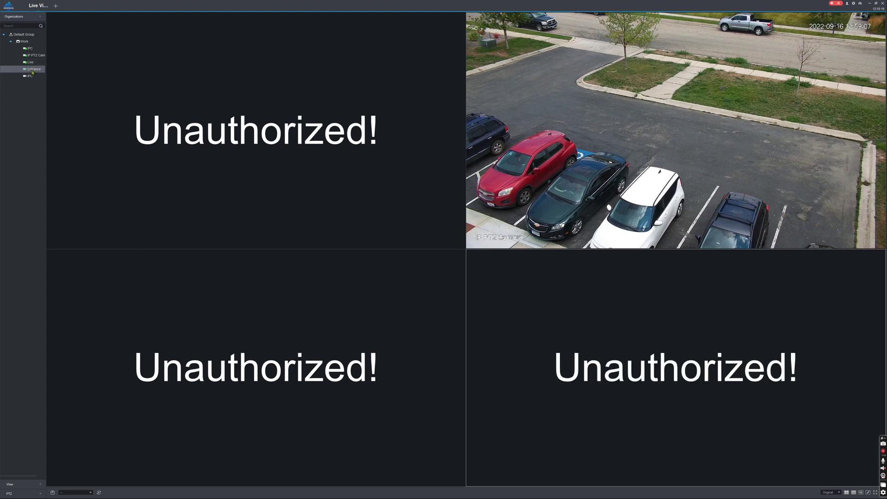
left_click(587, 116)
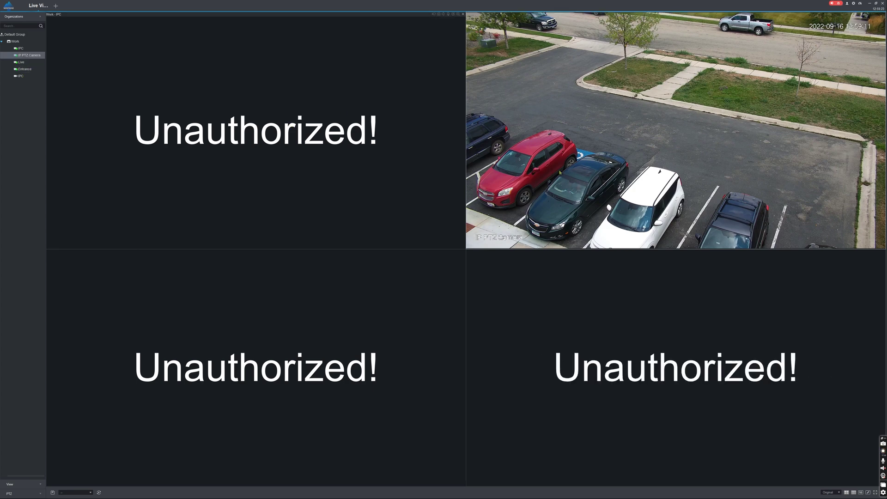